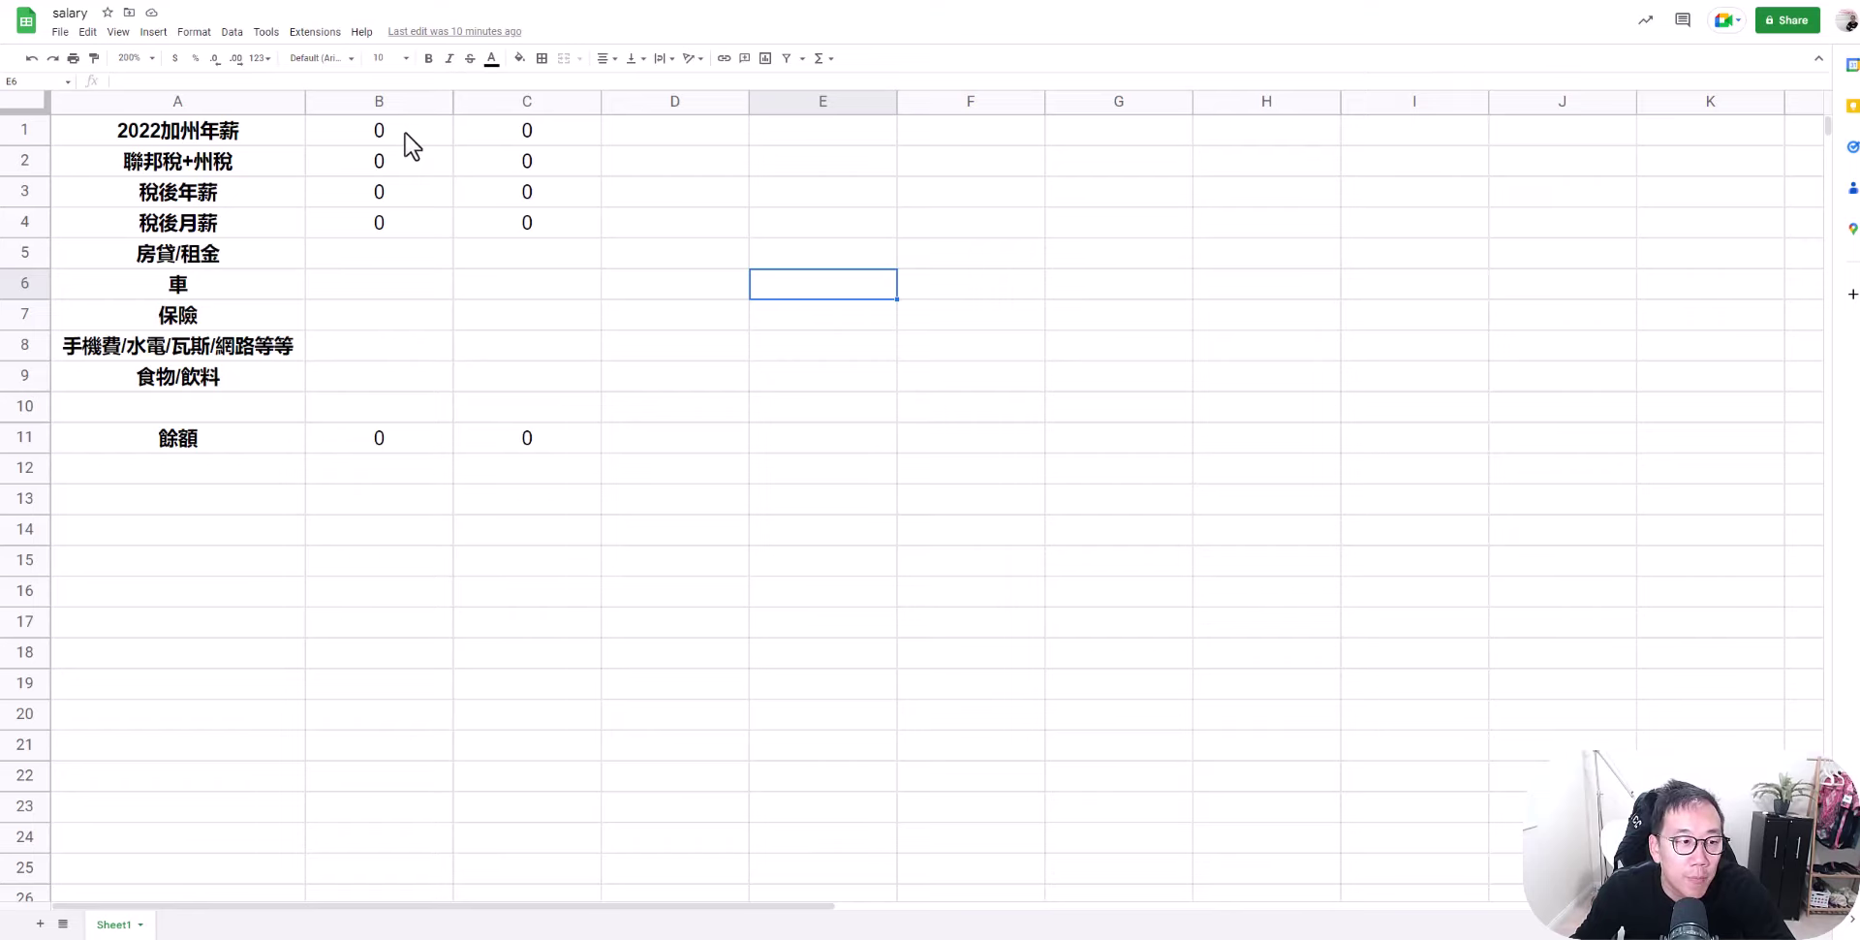
# Enter 100000 as the 2022 California annual salary in B1 and check the after-tax annual and monthly salary cells below it.
pyautogui.click(405, 134)
pyautogui.hotkey('ctrl', 'z')
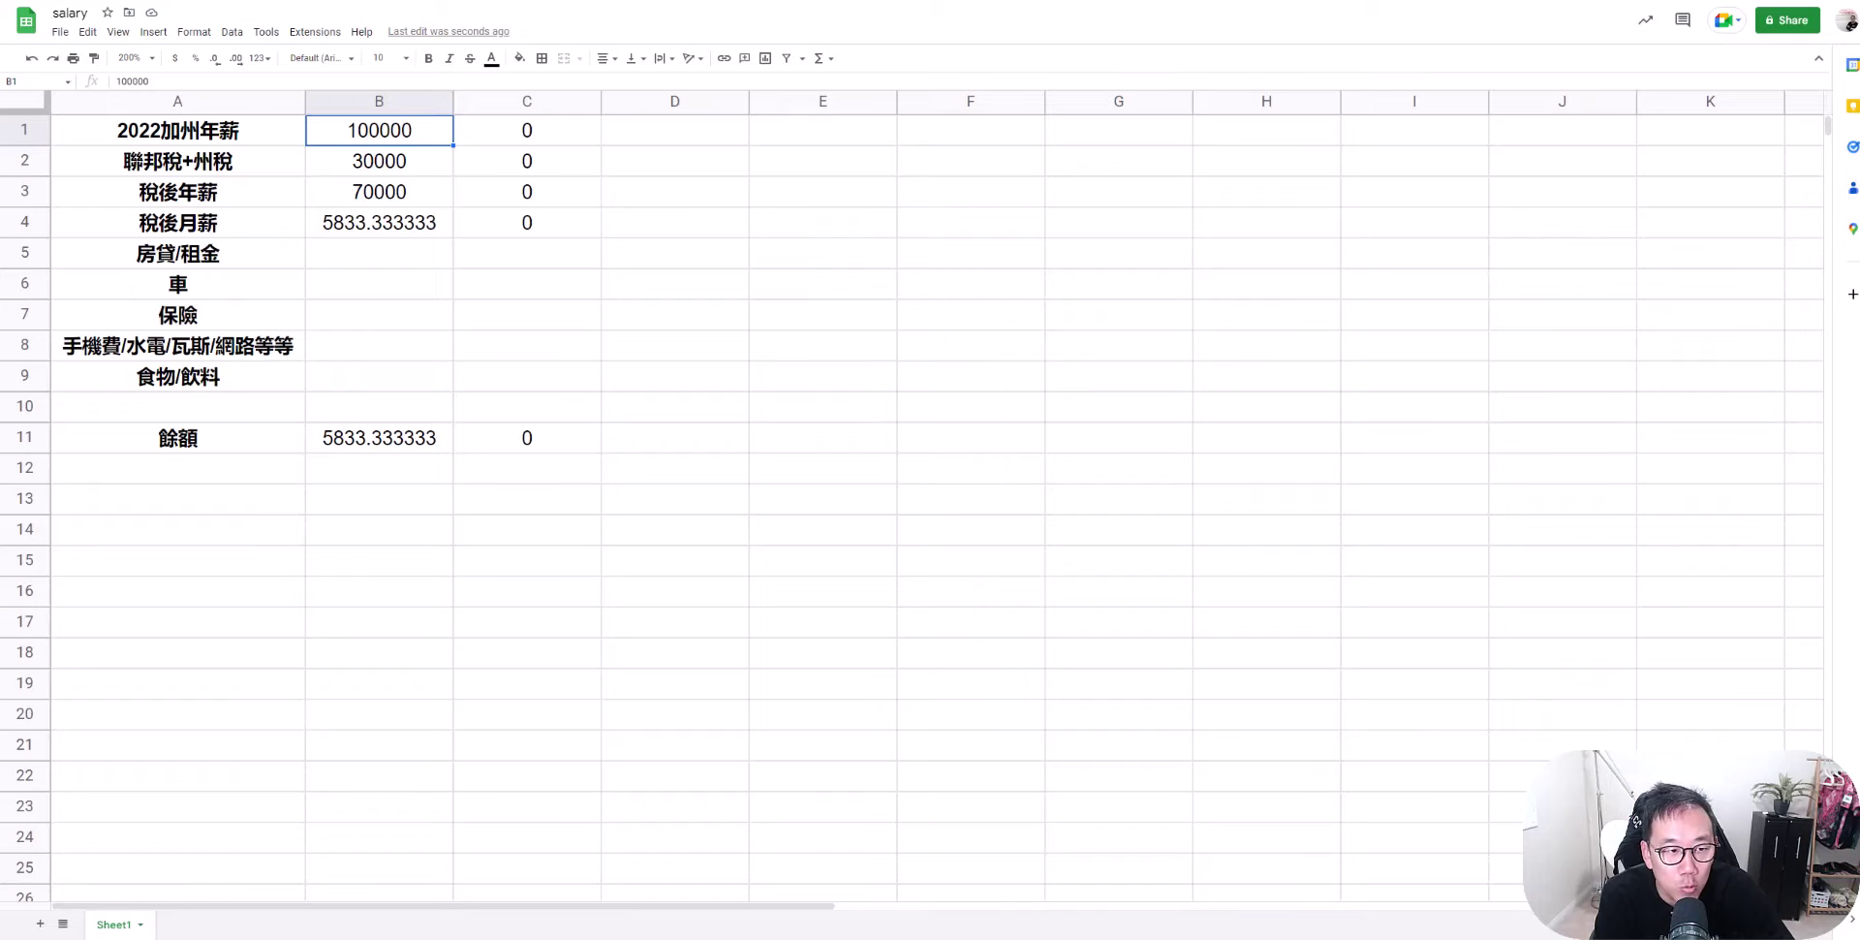
pyautogui.click(379, 192)
pyautogui.click(379, 222)
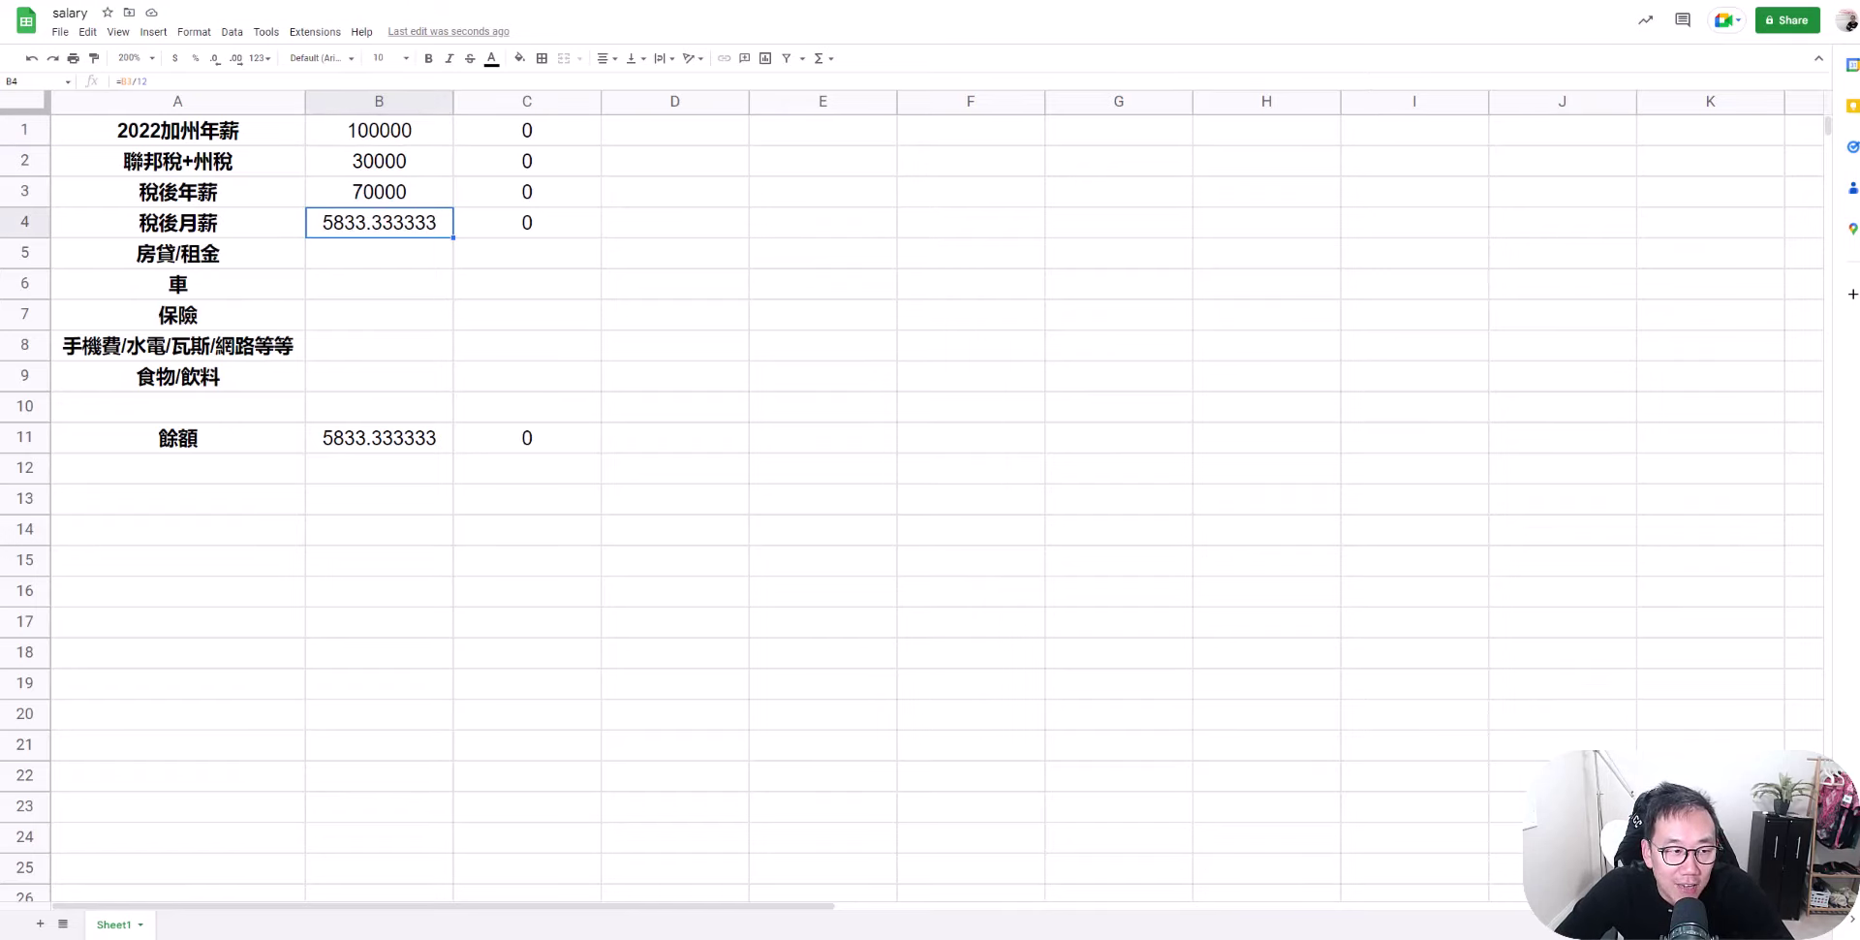
# Enter the first monthly expenses in column B: 1500 for housing (房貸/租金) and 500 for the car (車).
pyautogui.click(379, 252)
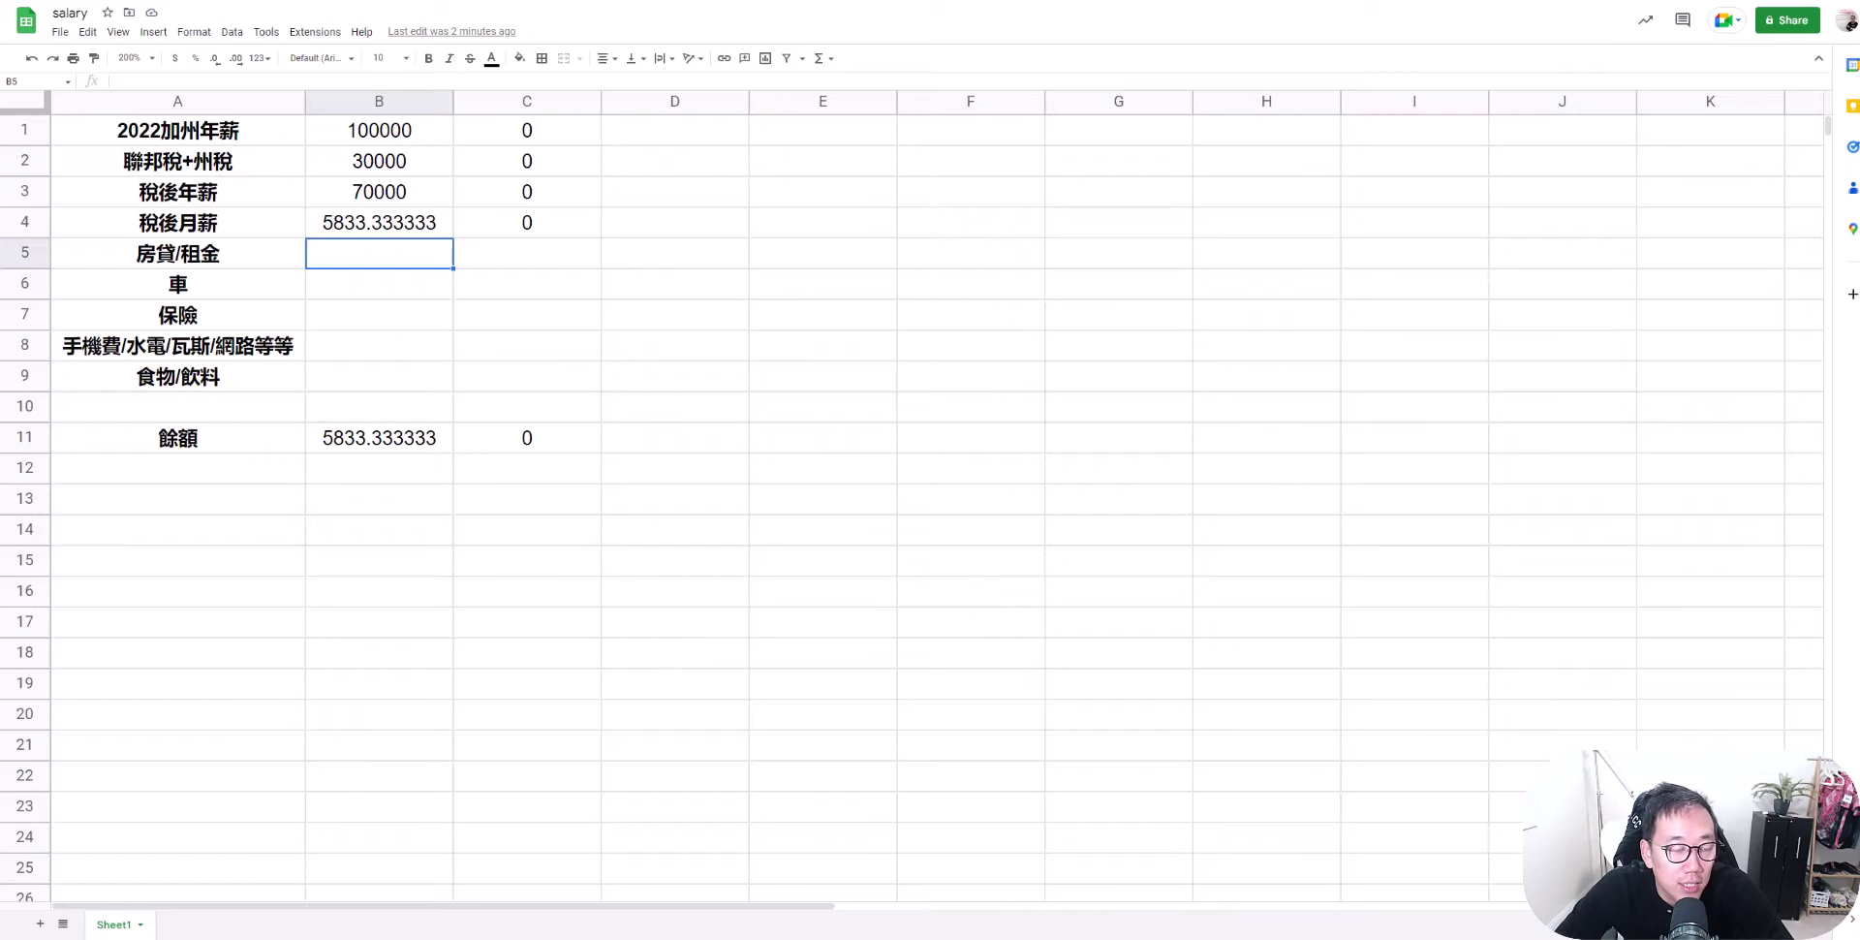
pyautogui.write('1500')
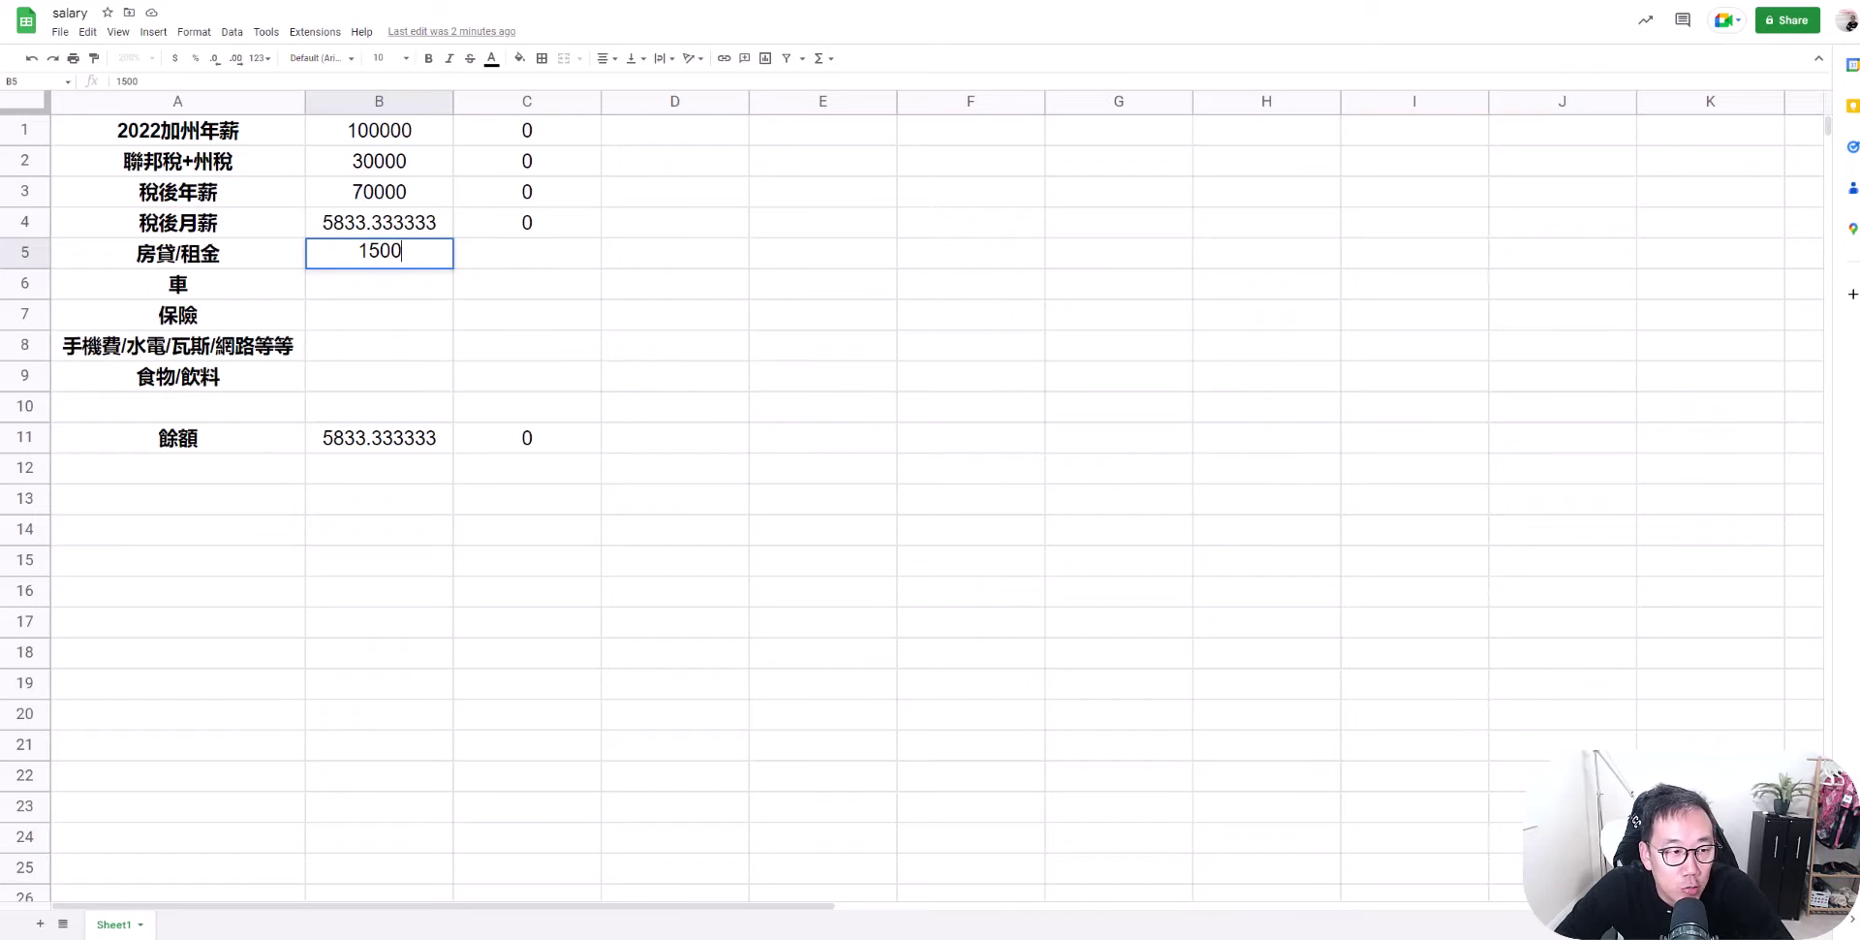
pyautogui.press('Return')
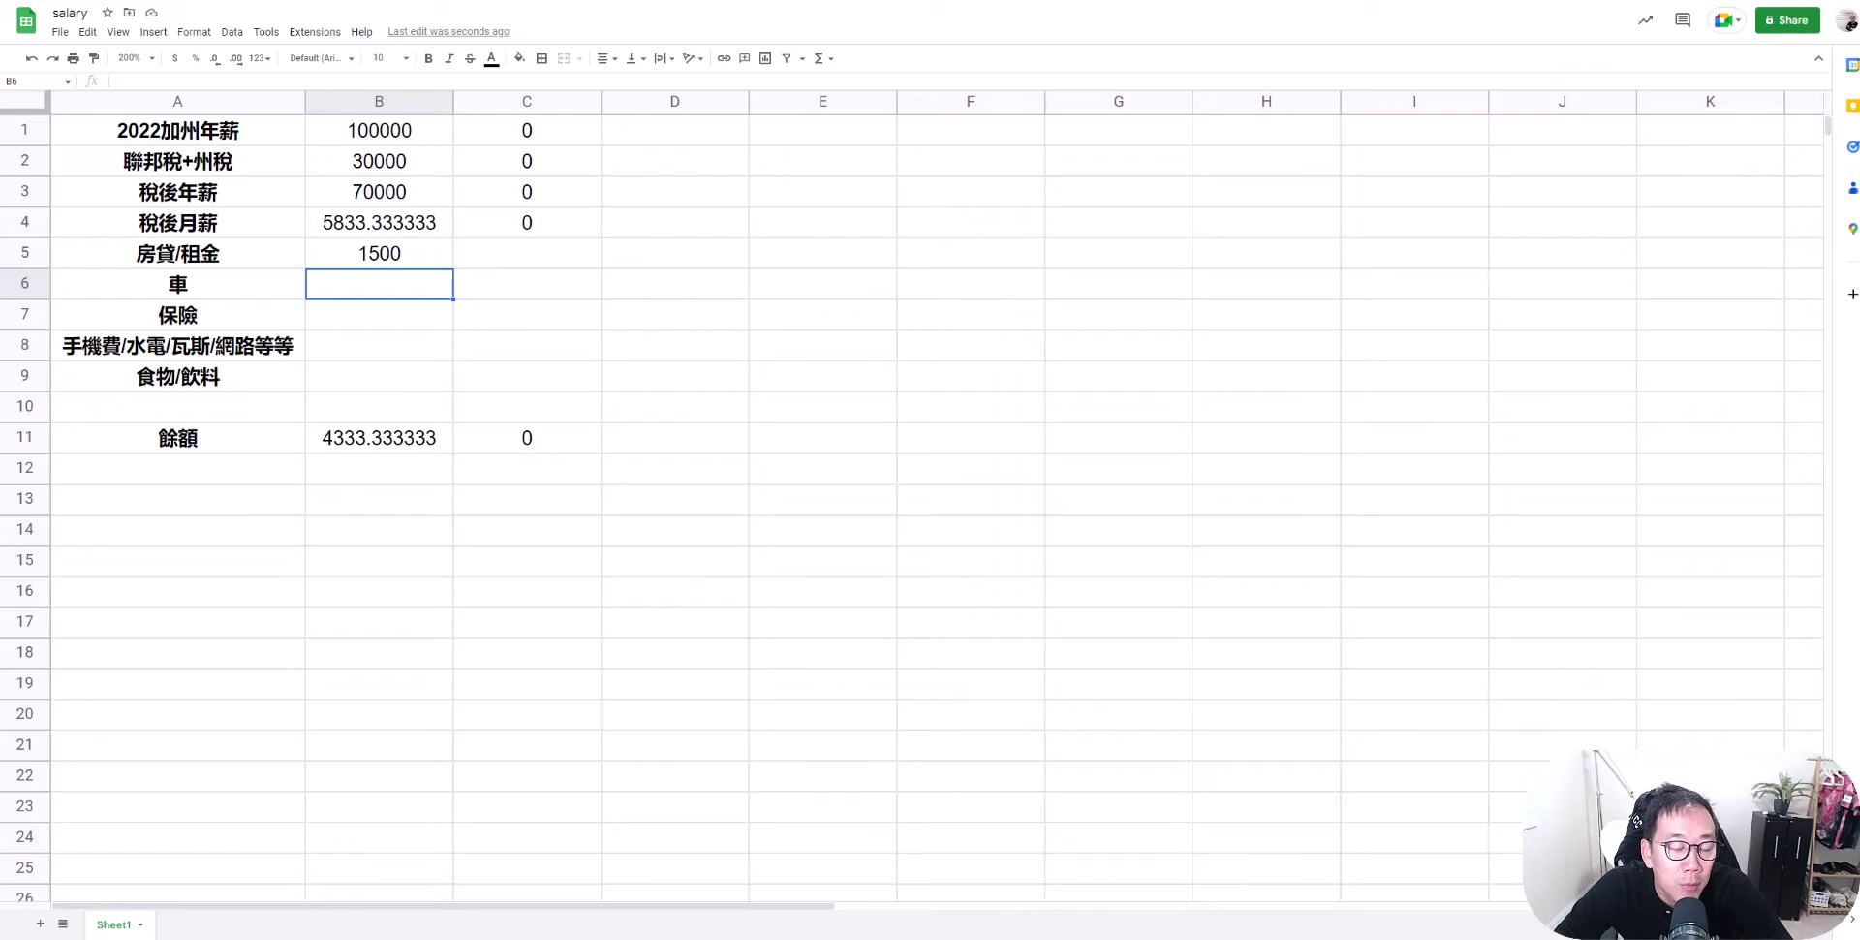
pyautogui.write('500')
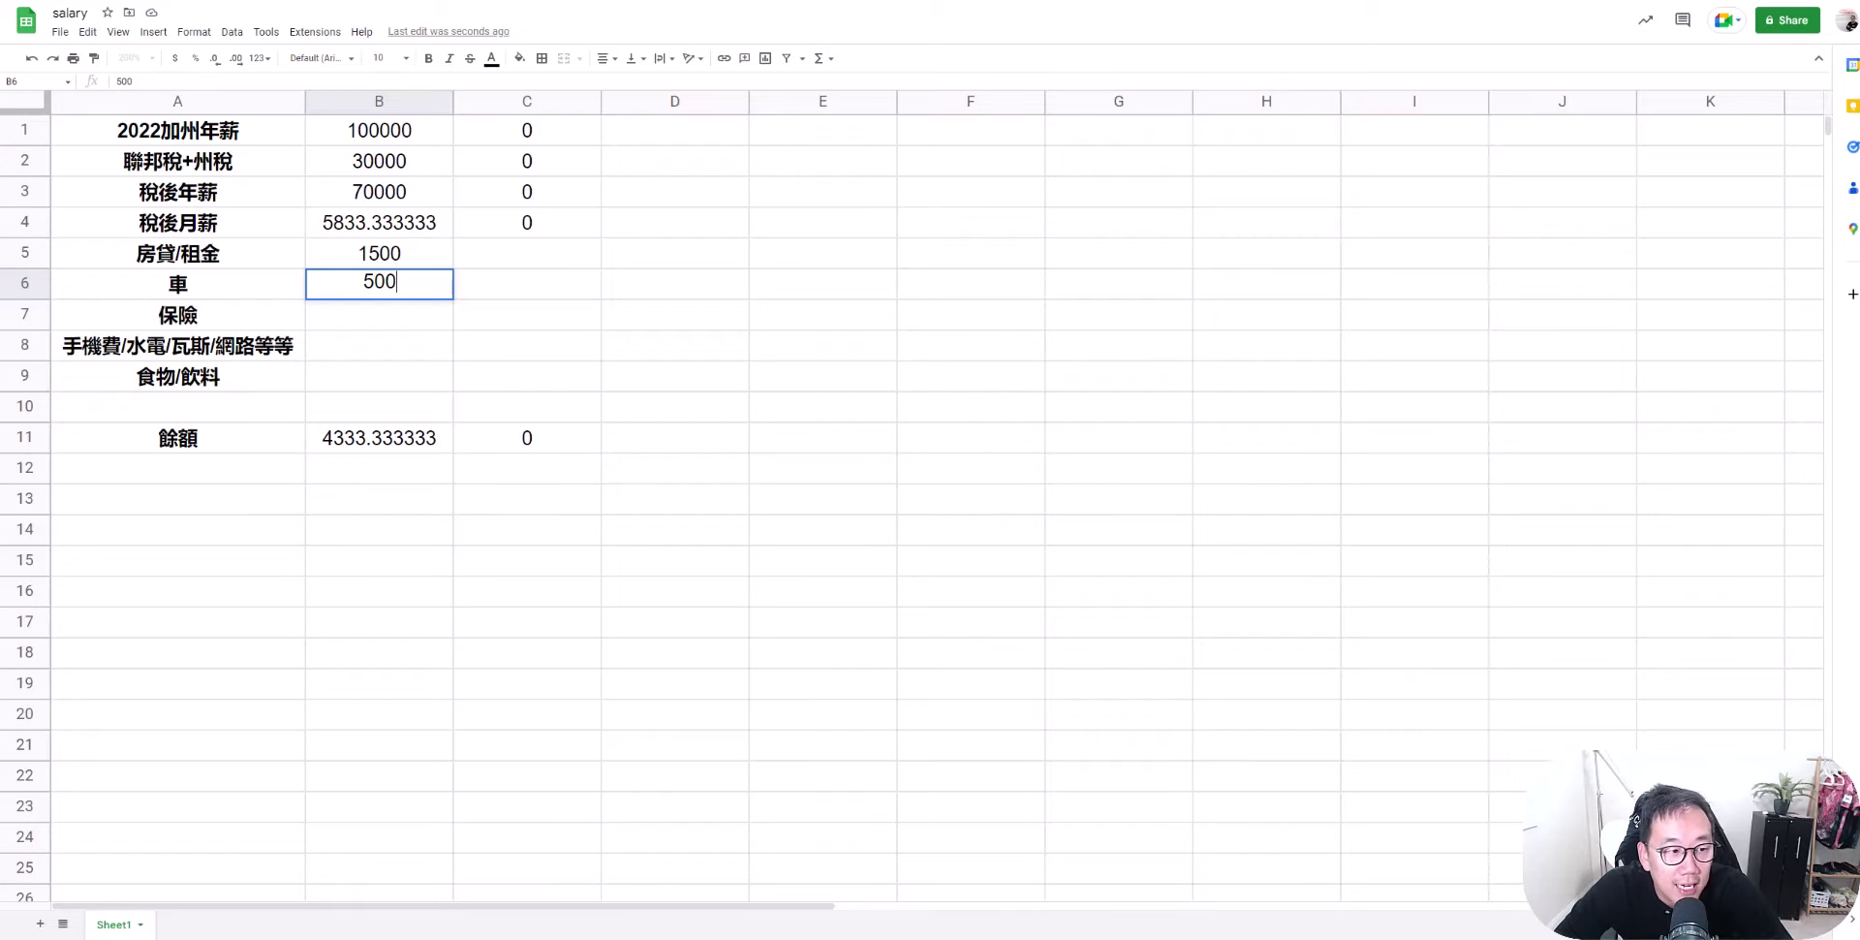
pyautogui.press('Return')
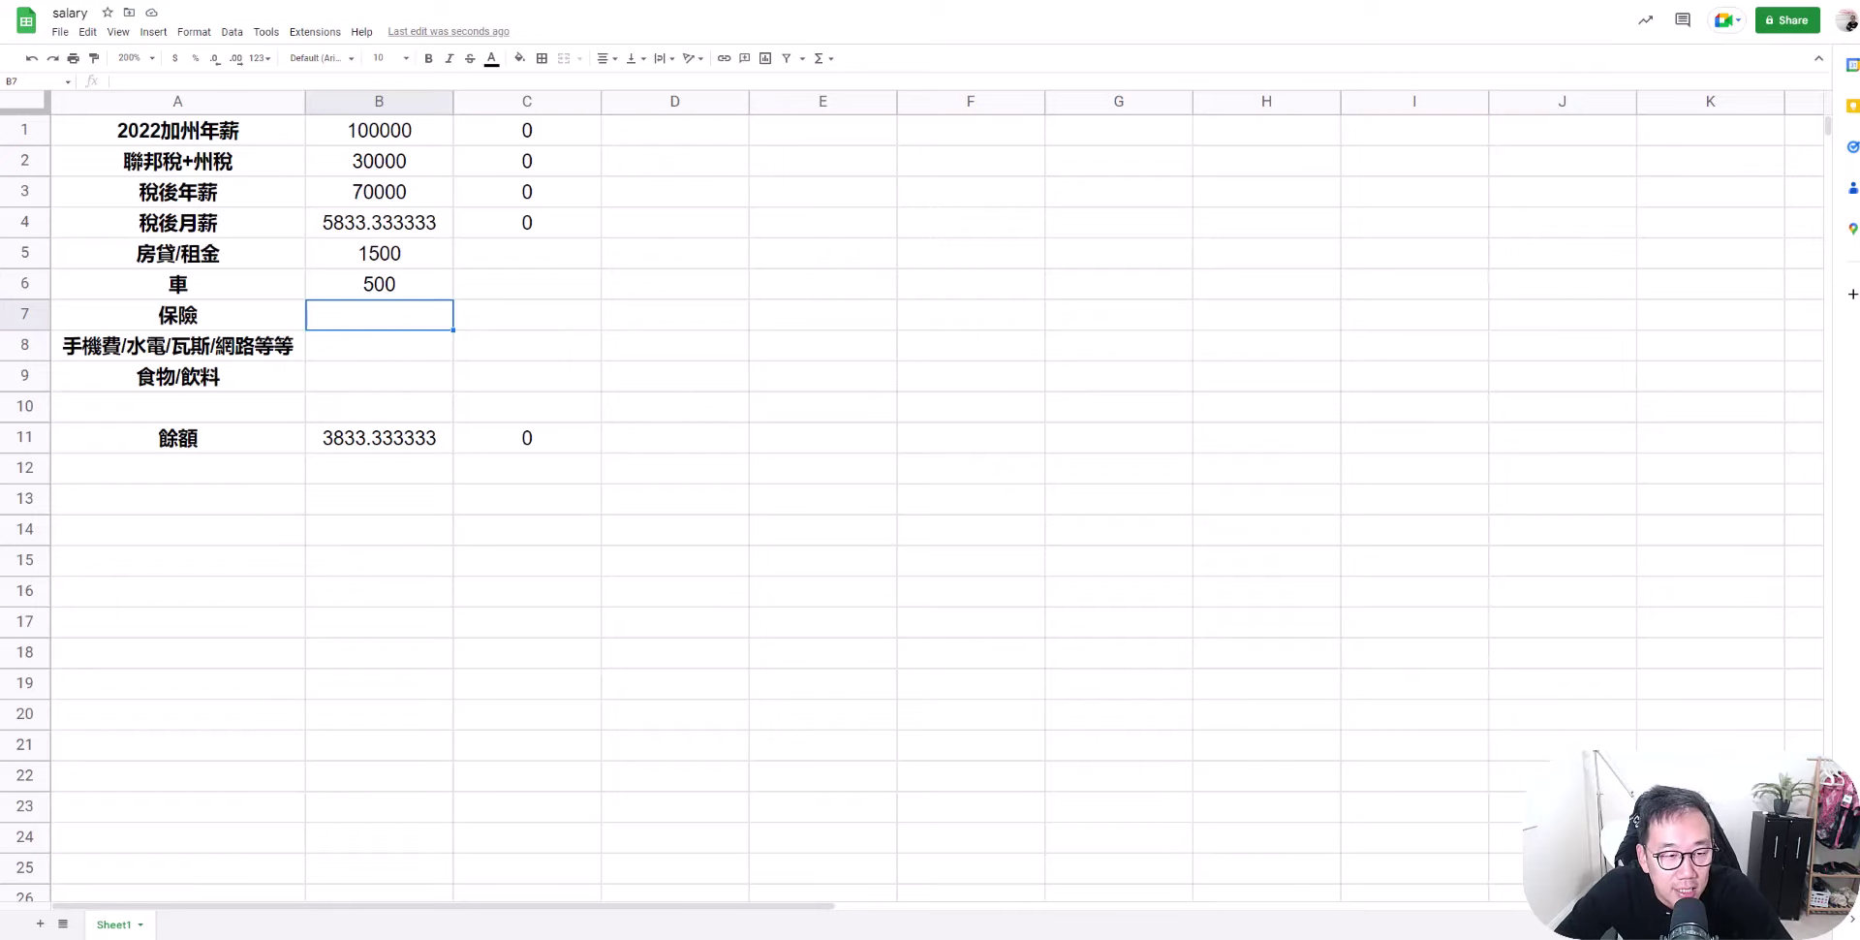
# Fill in the remaining column B expenses: 750 for insurance, 500 for phone and utilities, 1500 for food, and check the balance formula.
pyautogui.write('750')
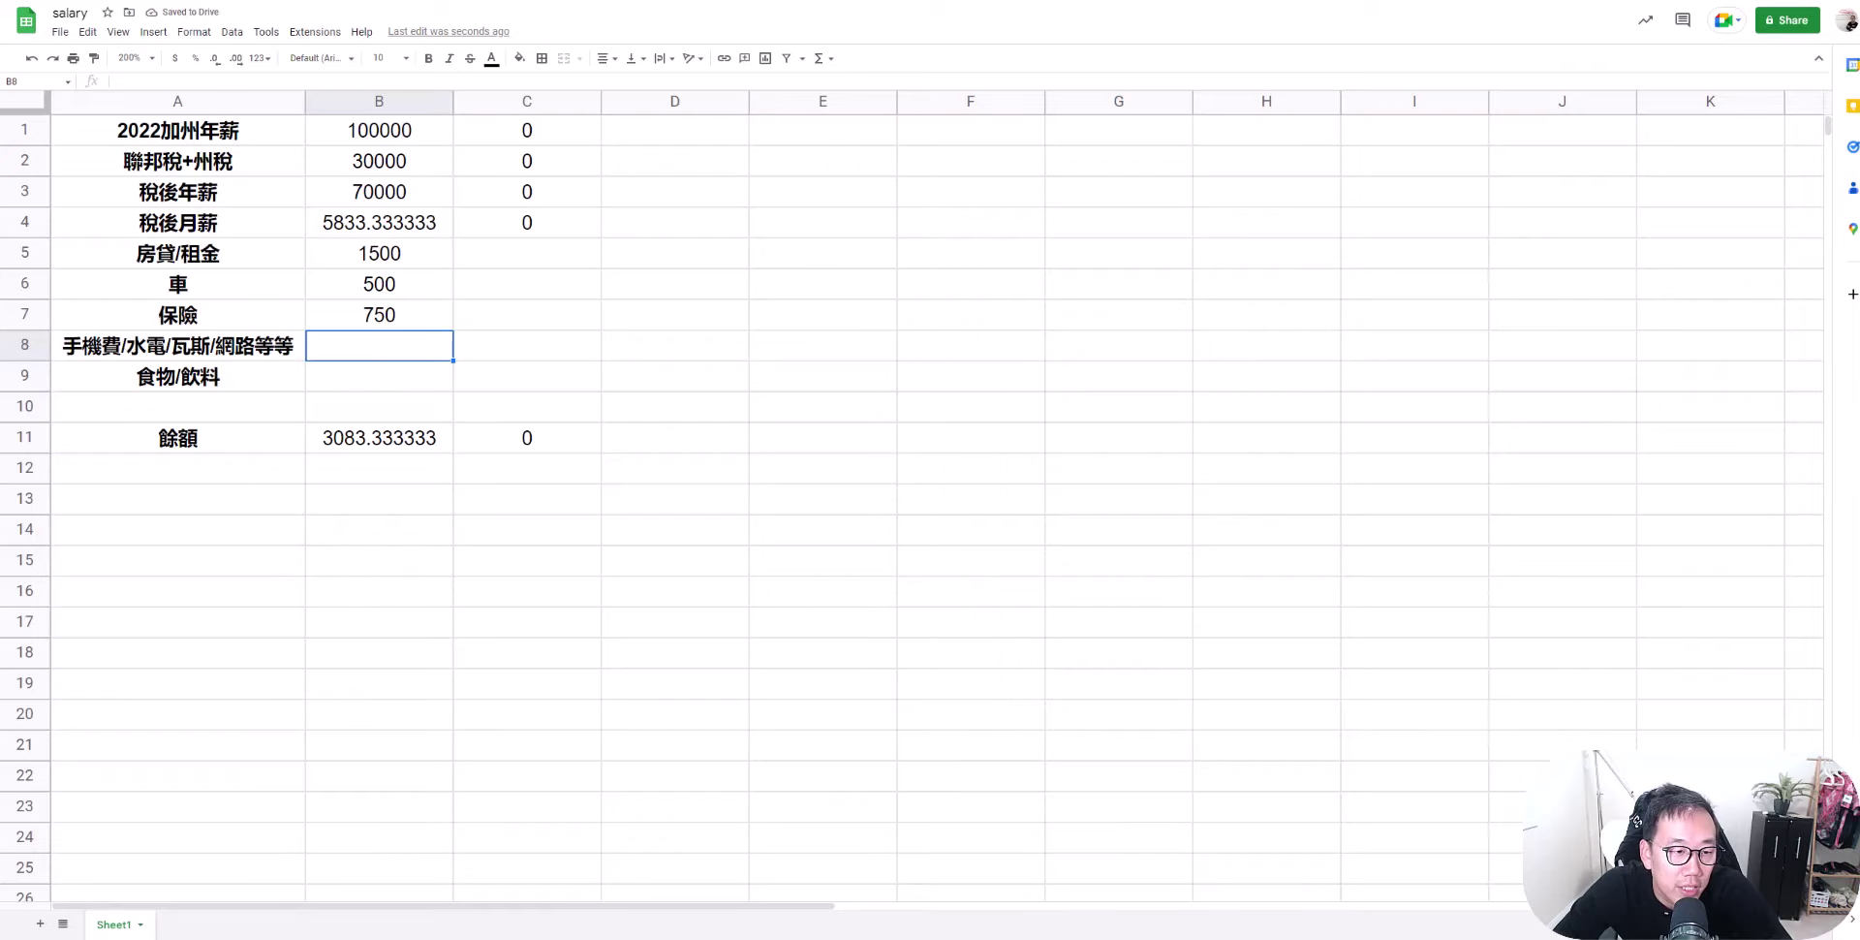
pyautogui.write('500')
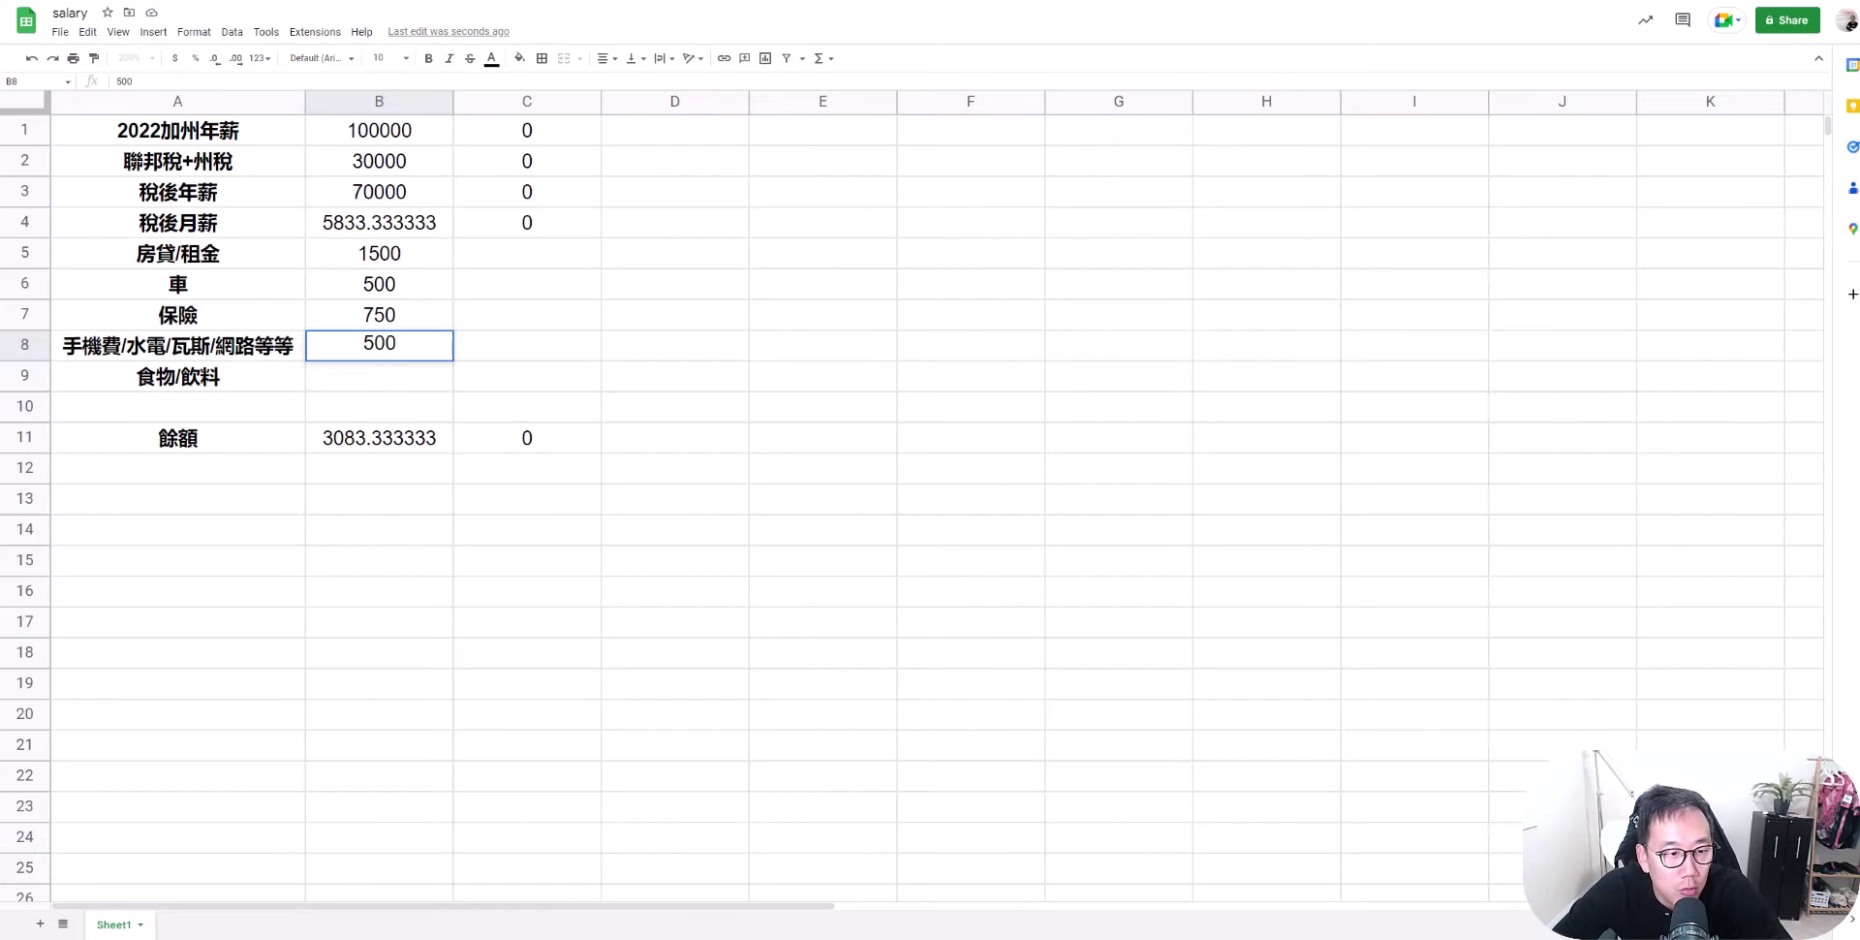
pyautogui.press('Return')
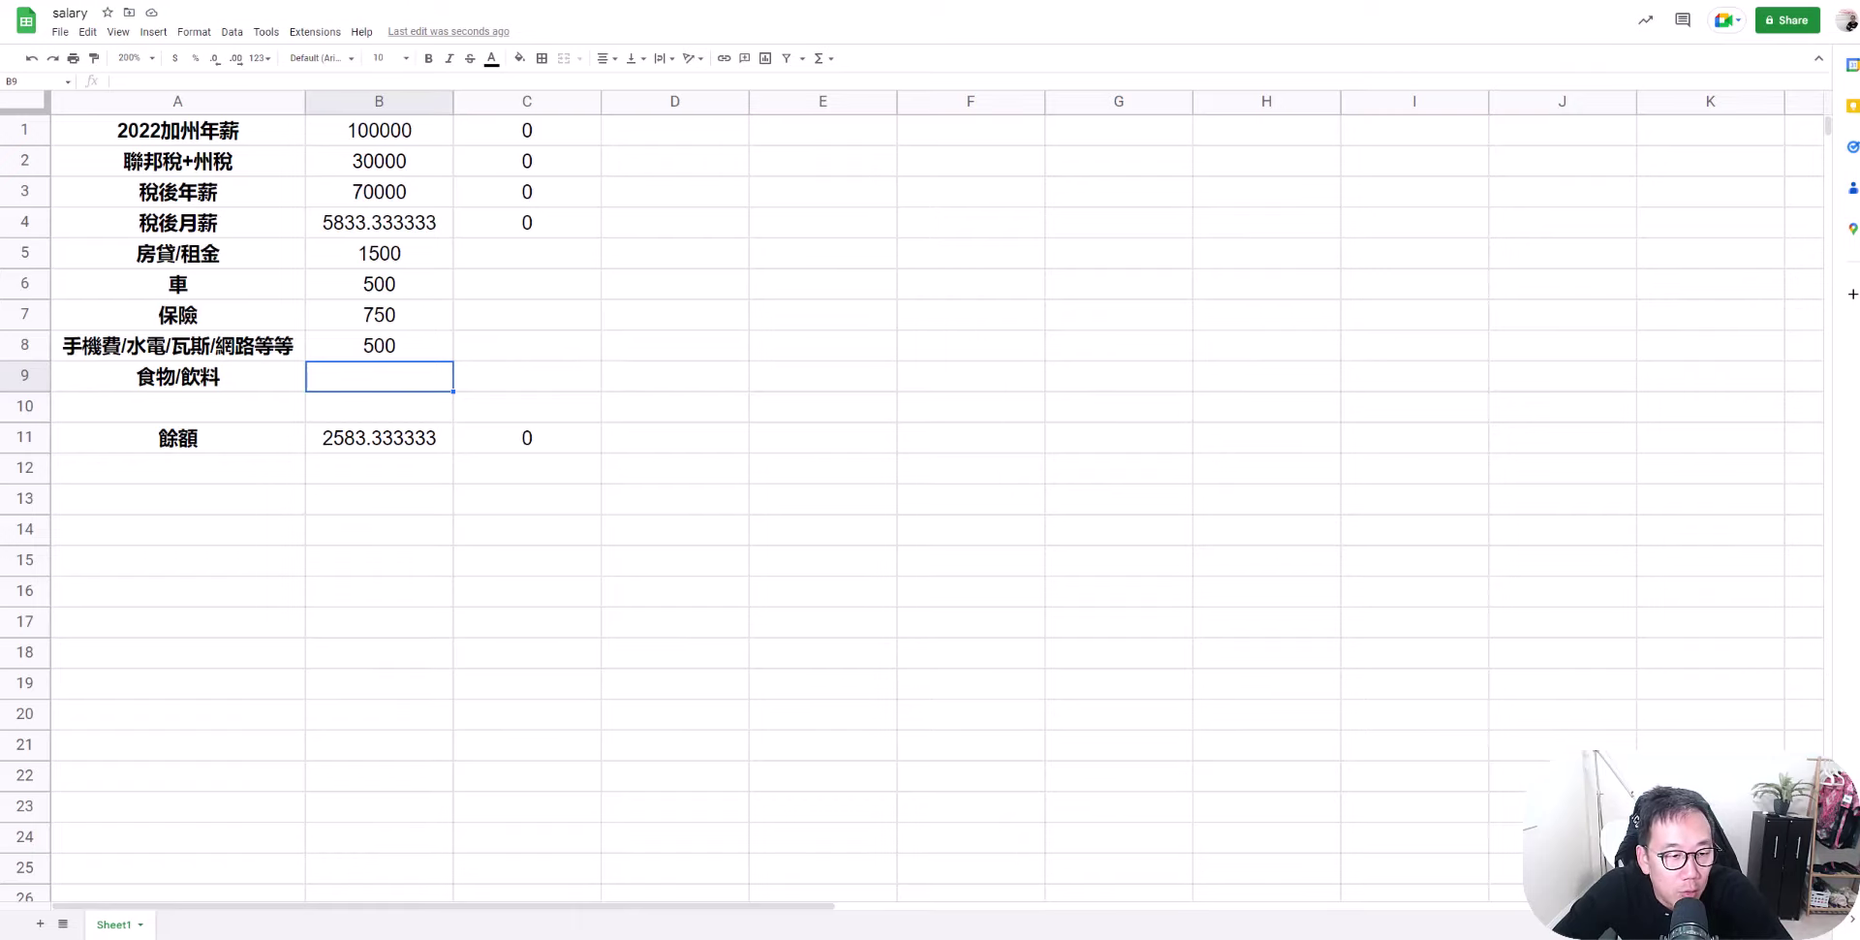
pyautogui.write('1500')
pyautogui.press('Return')
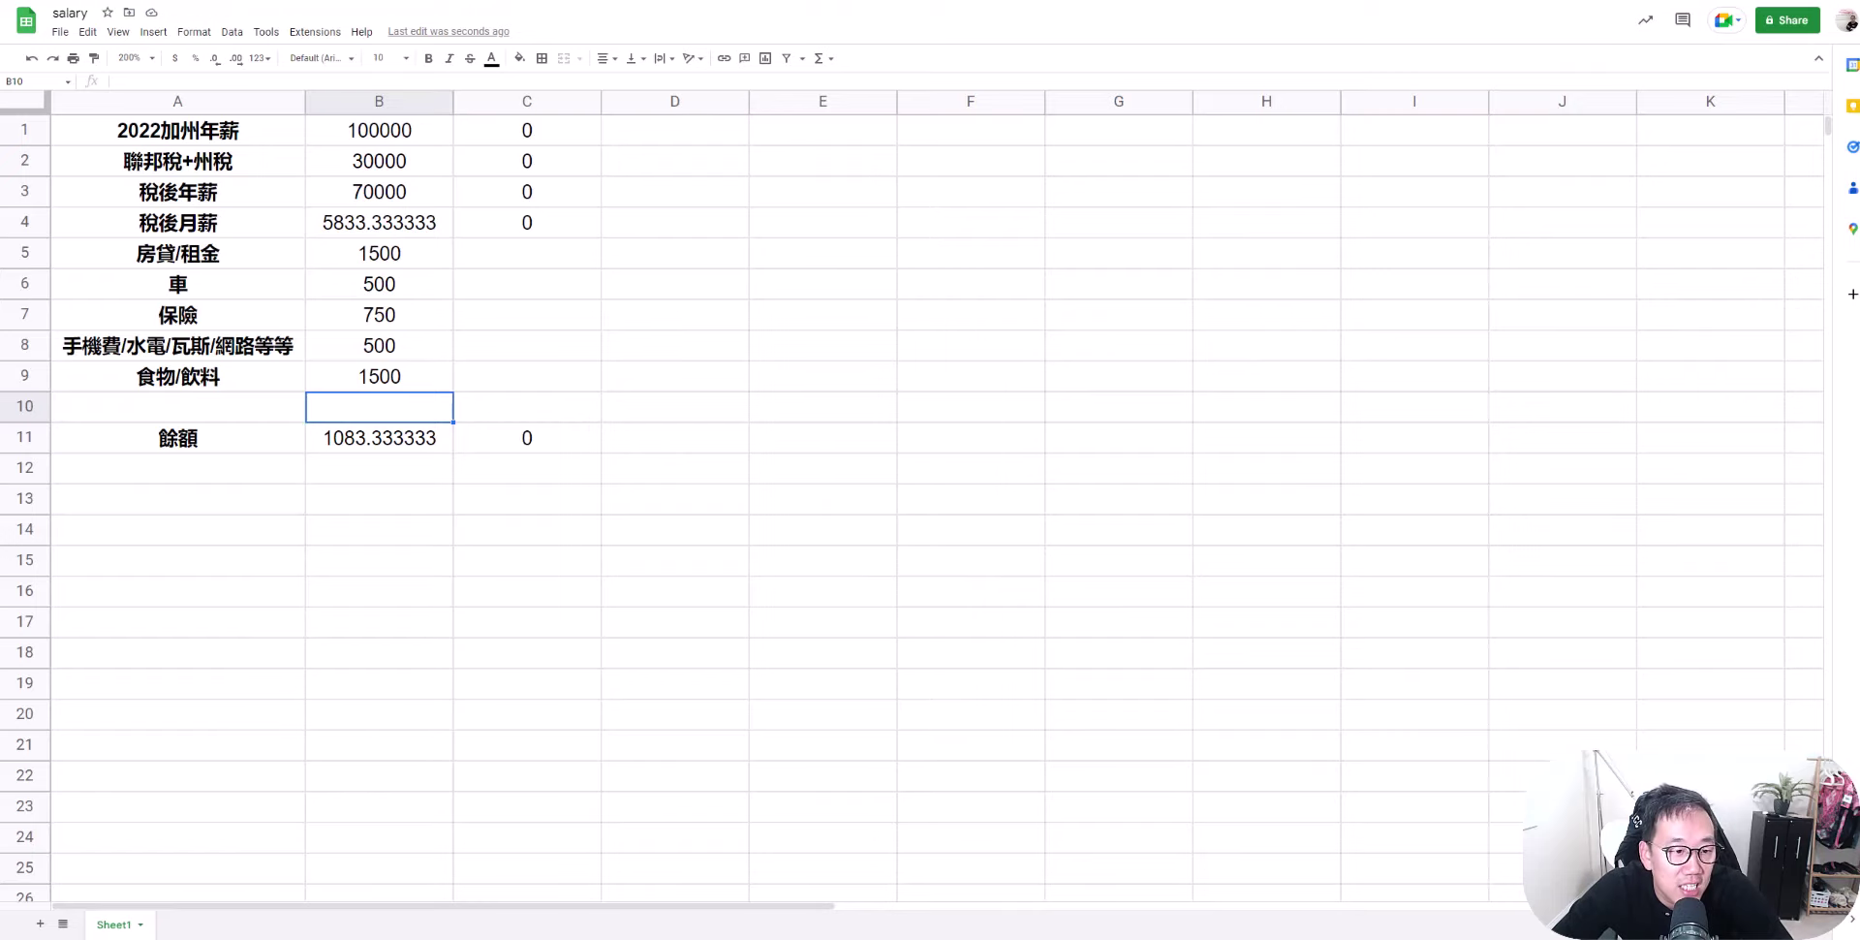
pyautogui.click(379, 438)
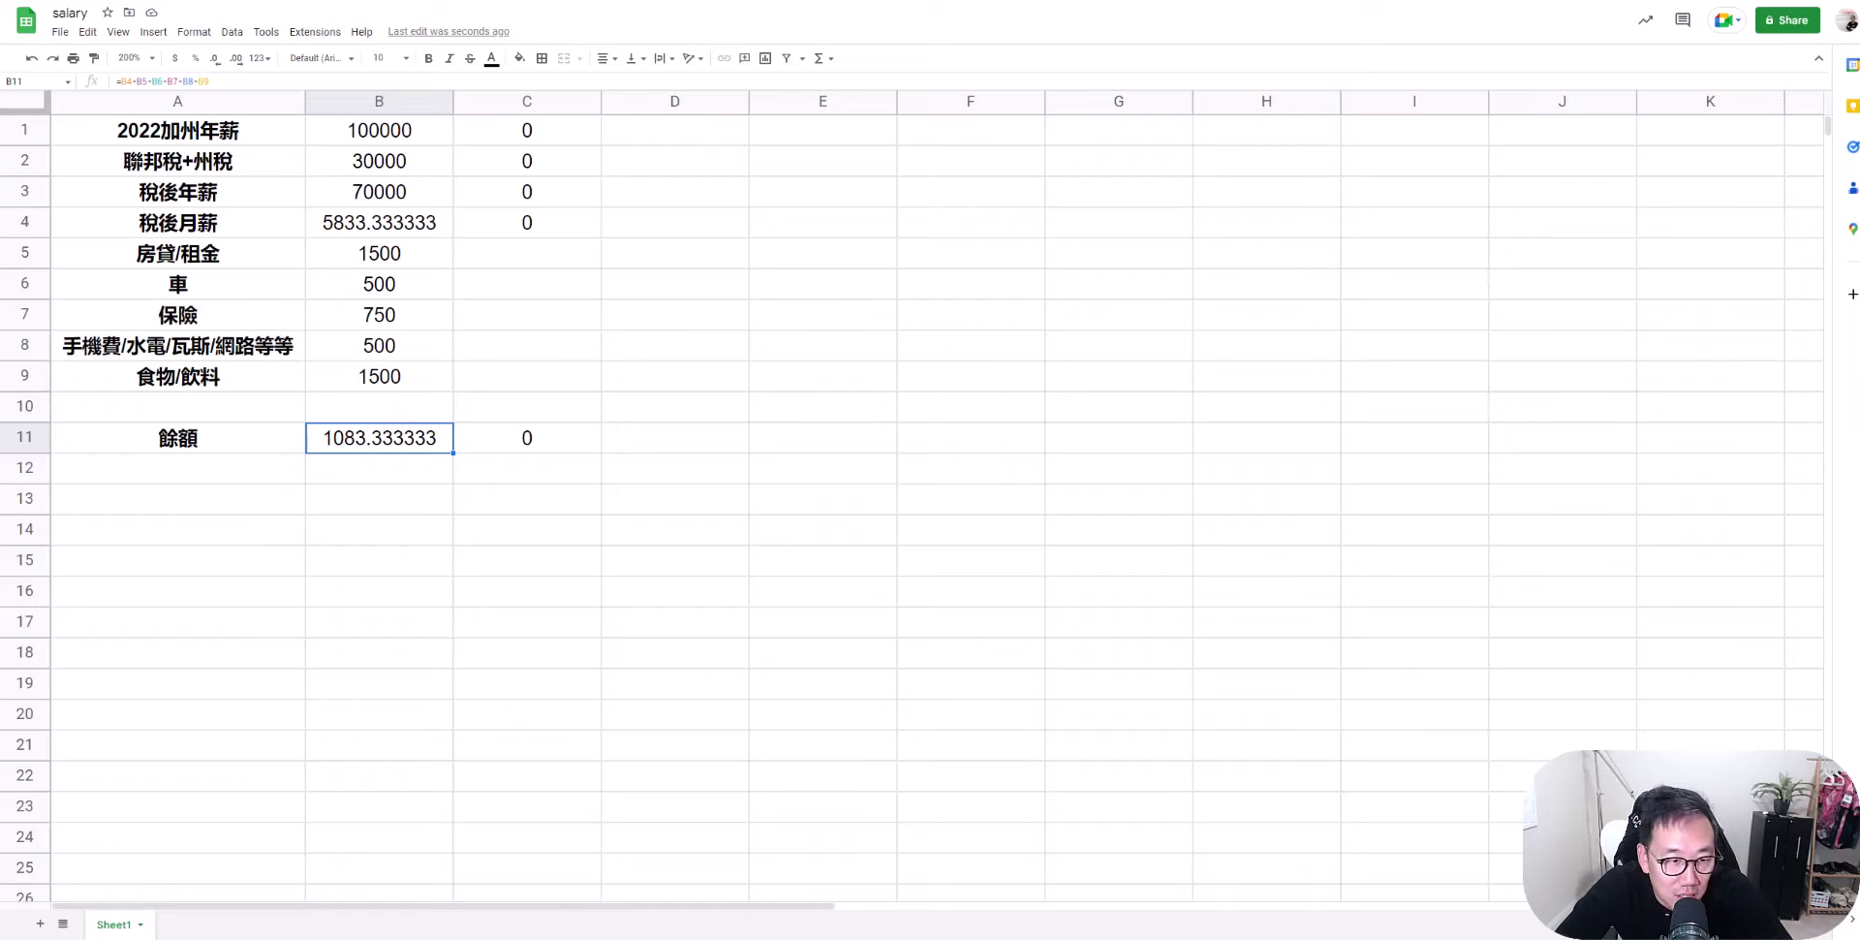
# Set the comparison annual salary in C1 to 62000 and check its tax, after-tax annual and monthly salary formulas.
pyautogui.click(527, 130)
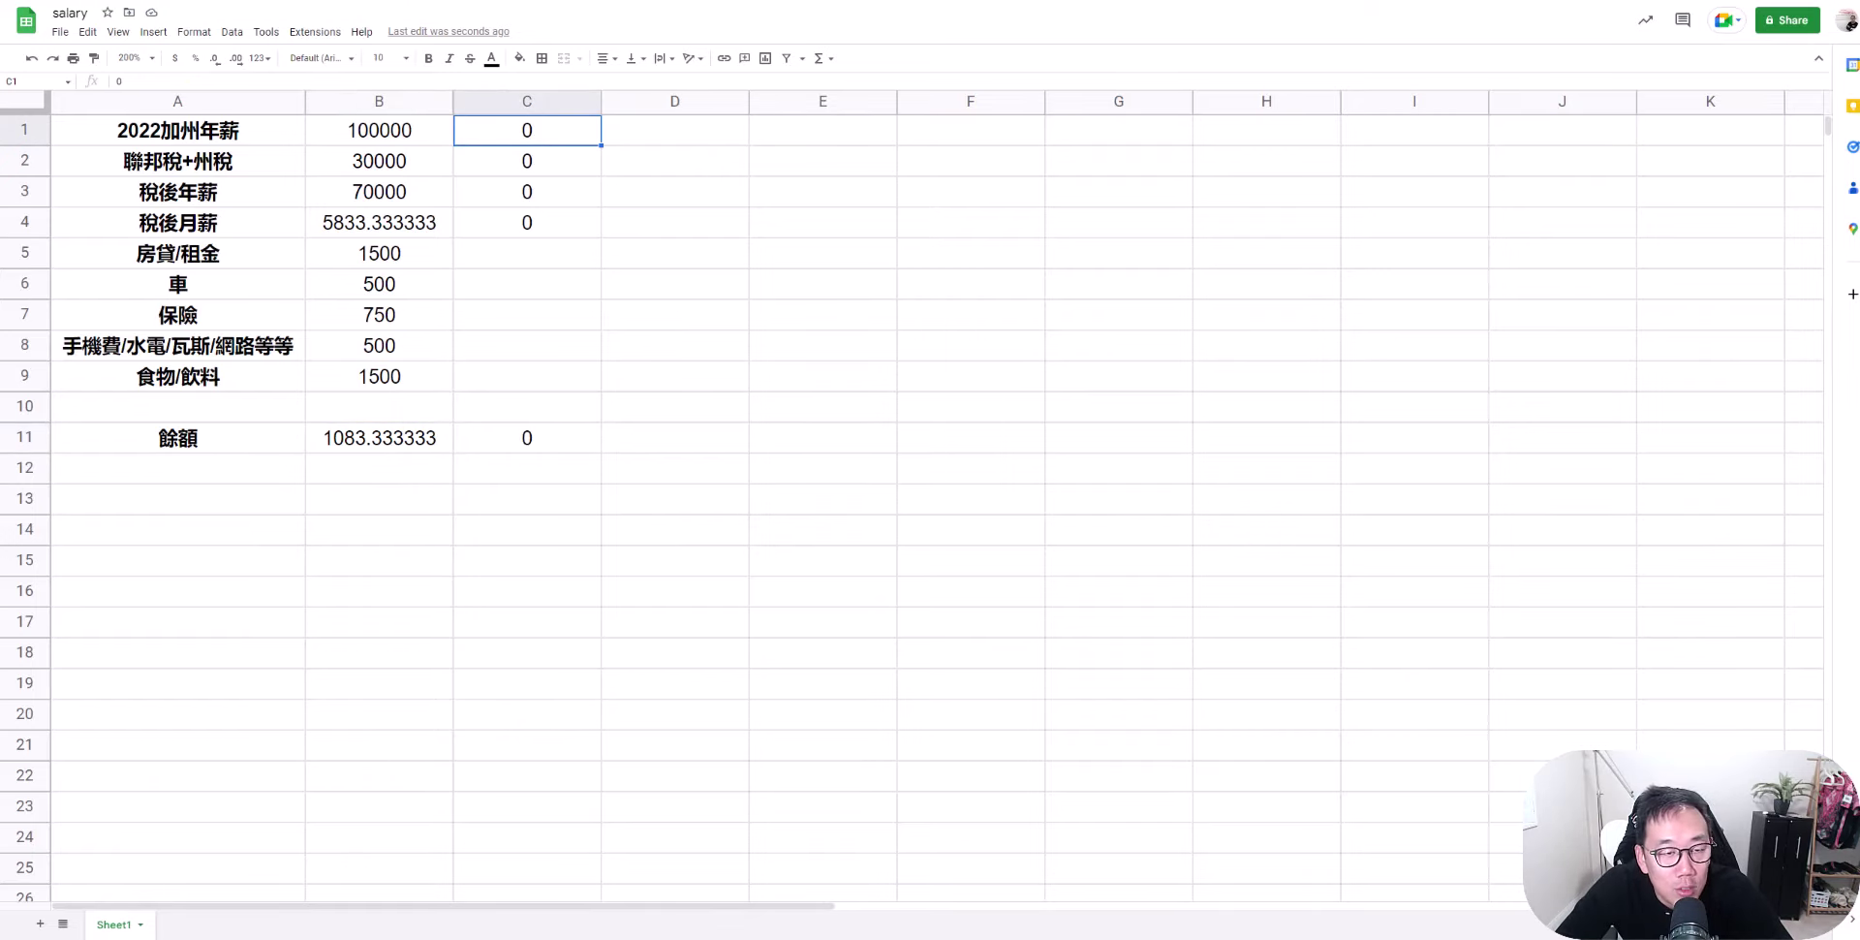
pyautogui.write('62000')
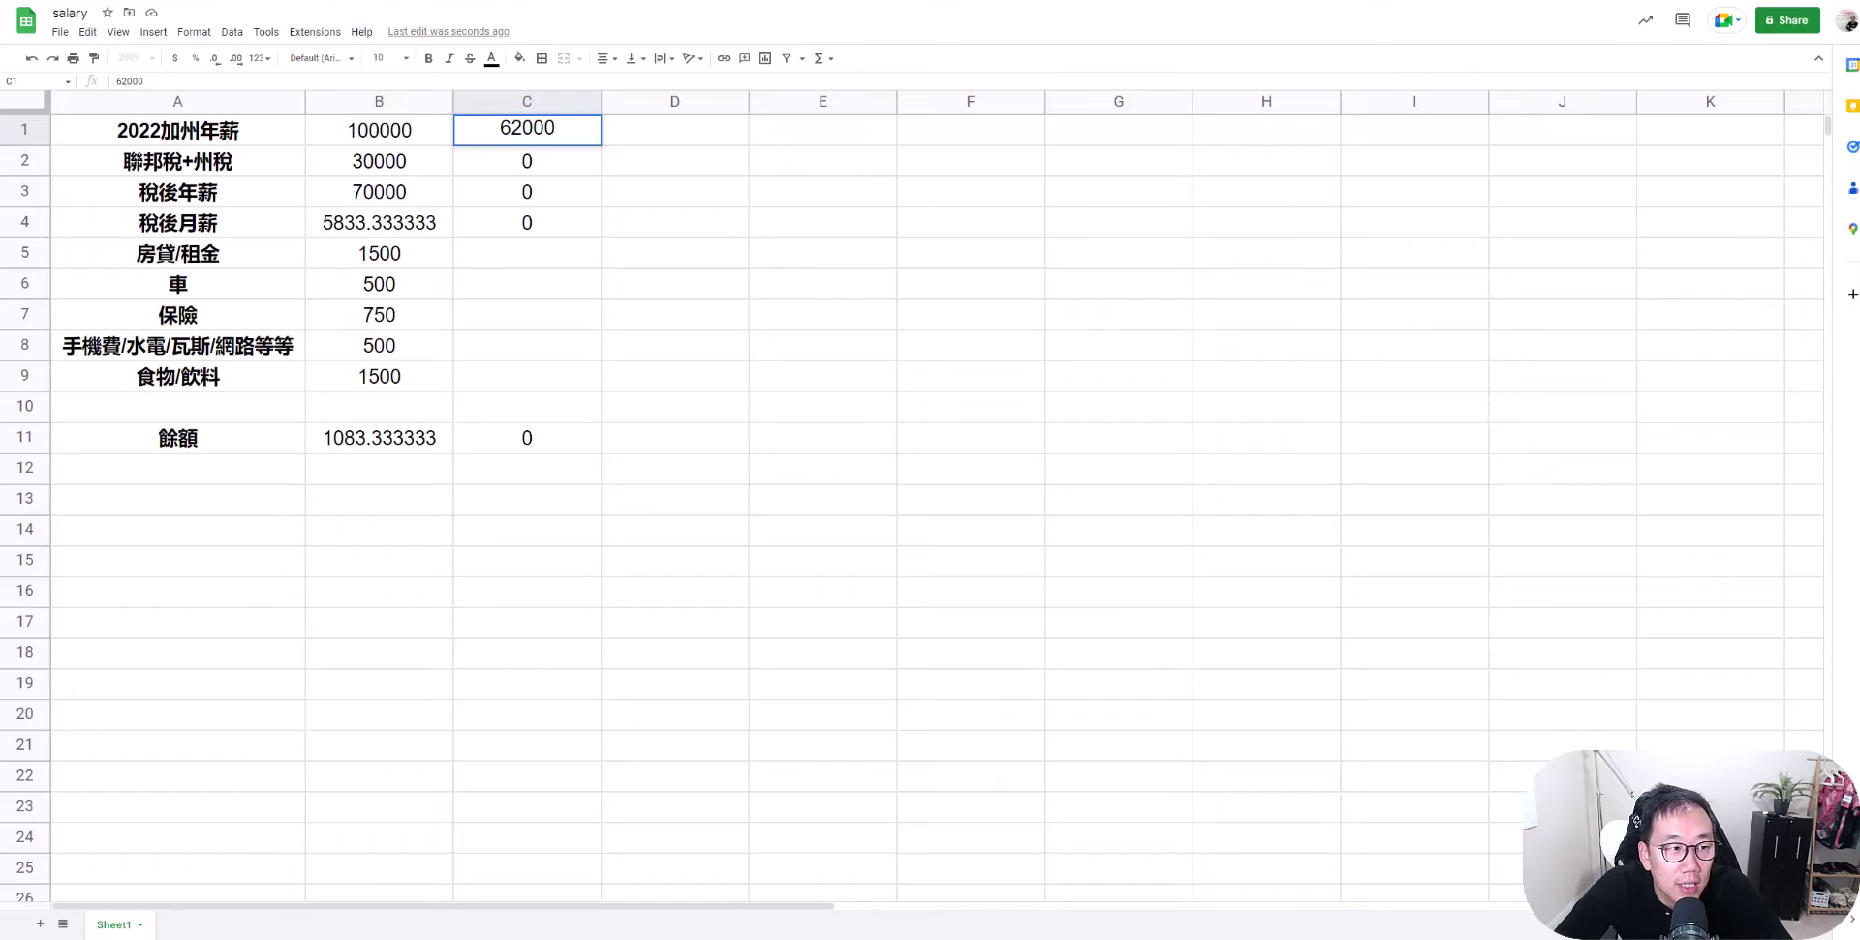
pyautogui.press('Return')
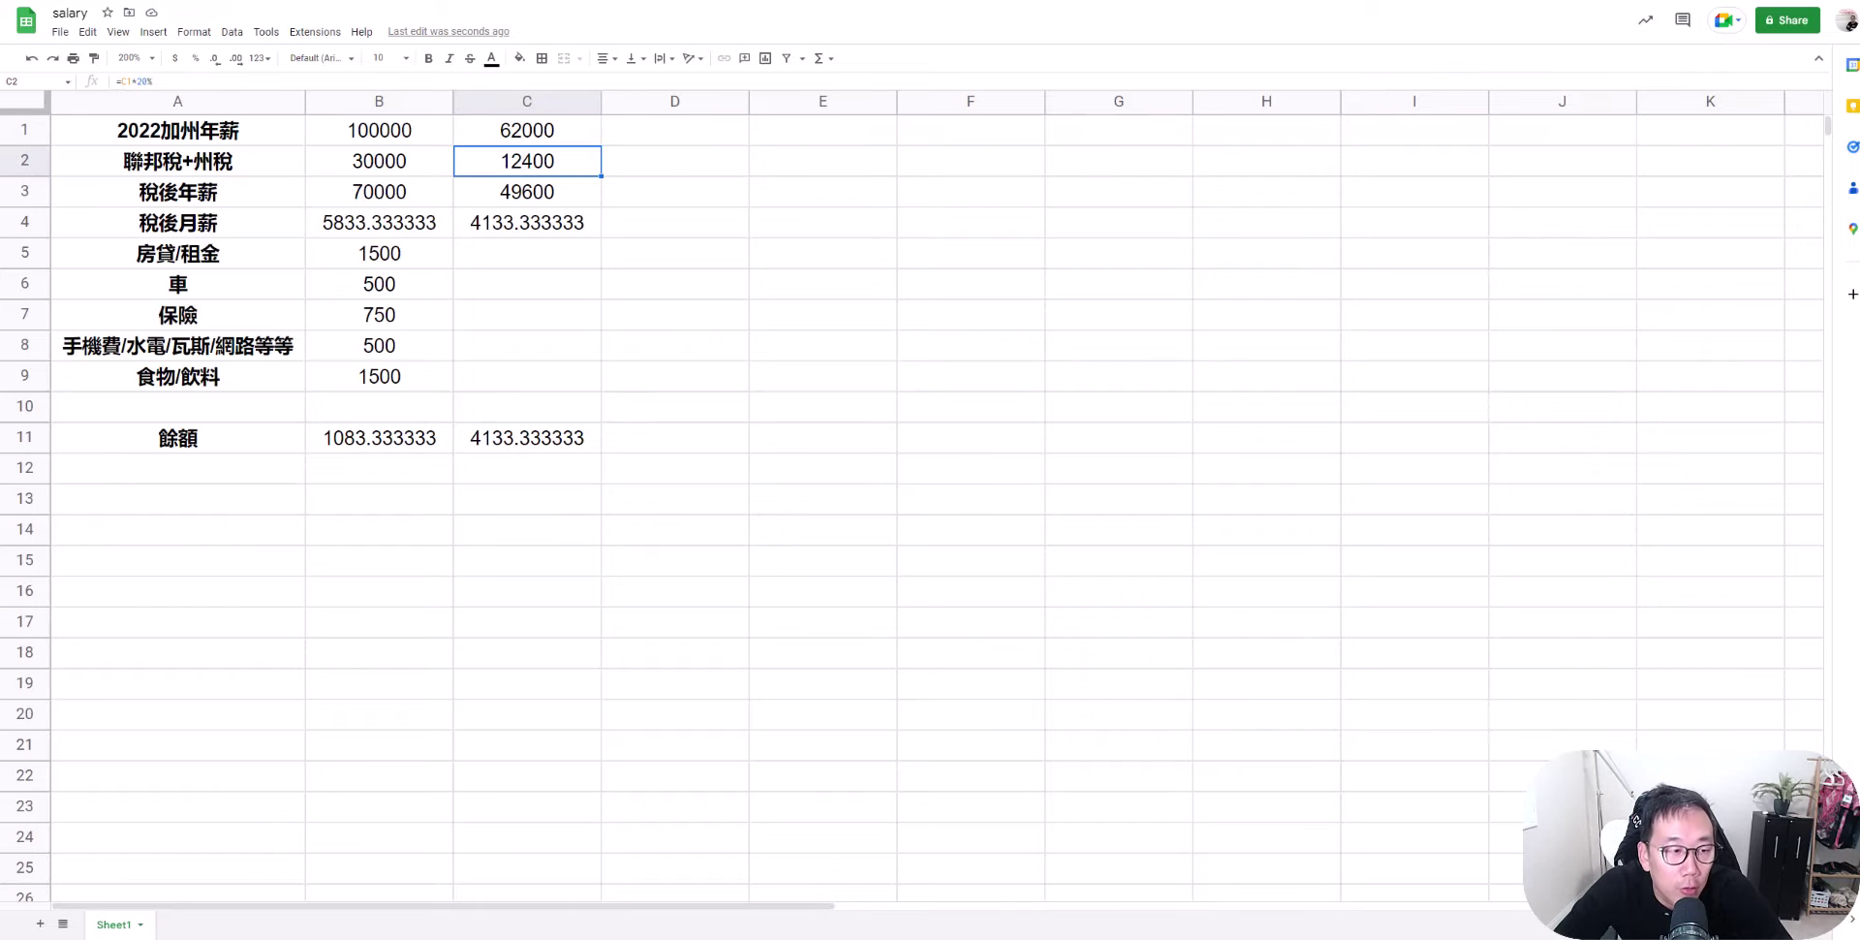
pyautogui.click(527, 191)
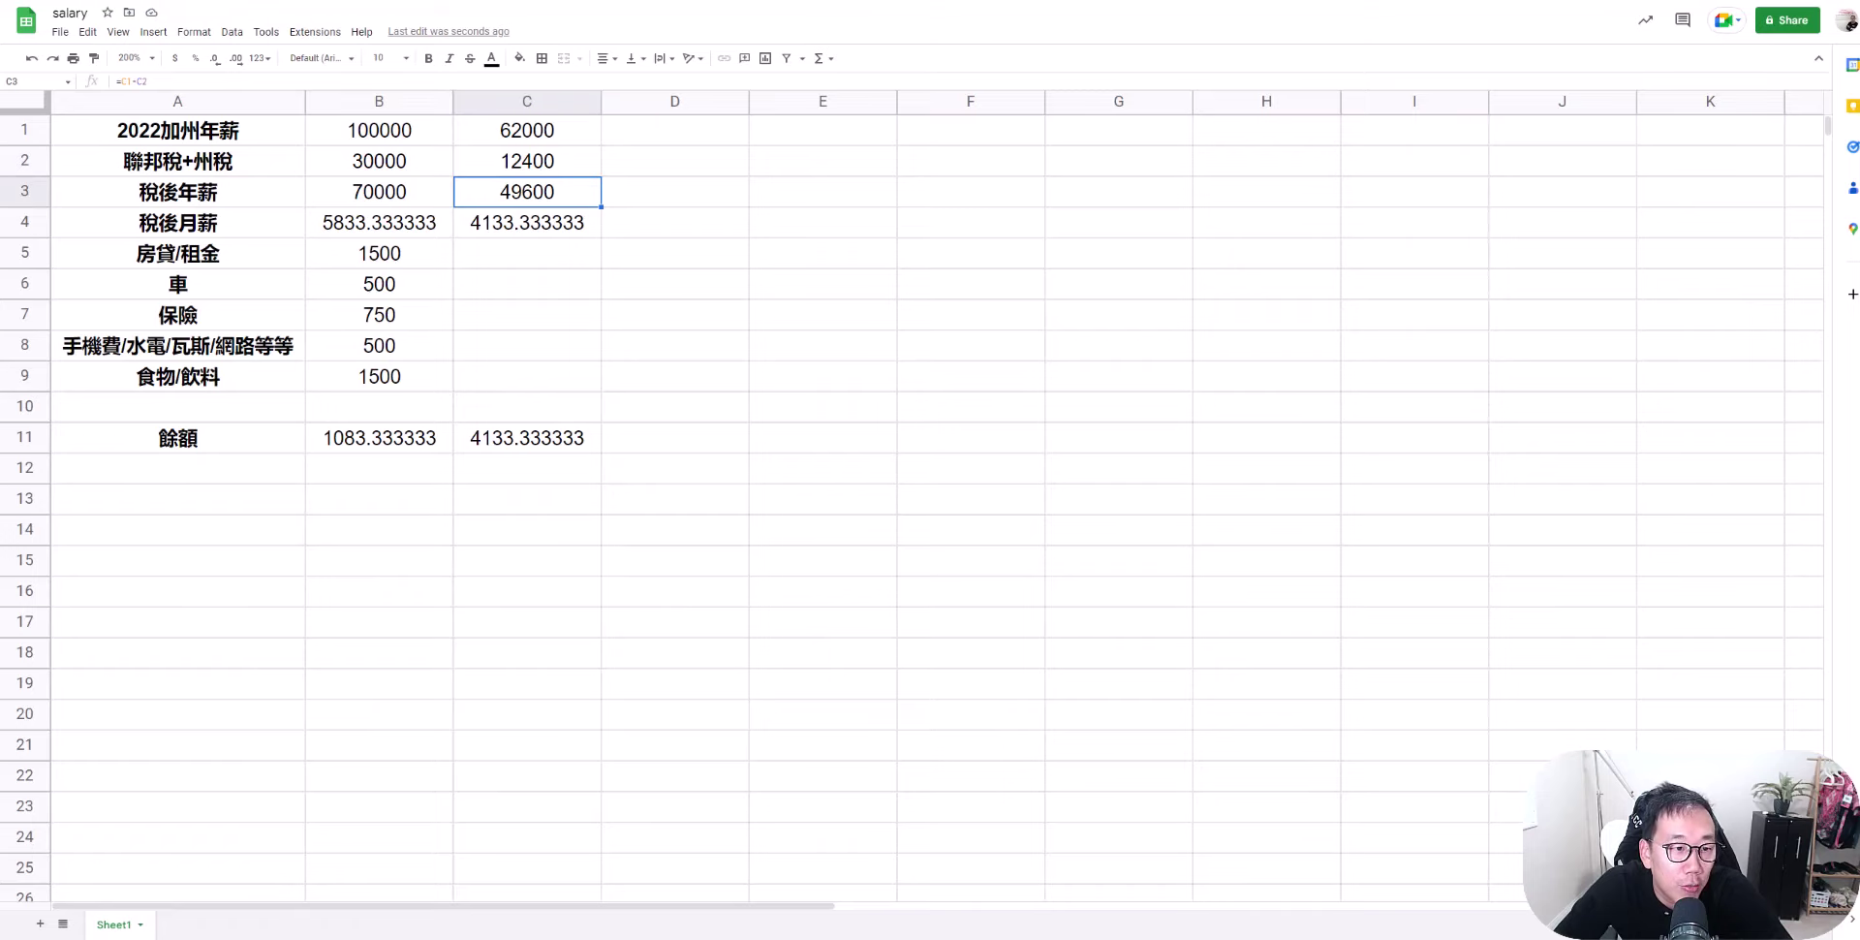
pyautogui.click(527, 222)
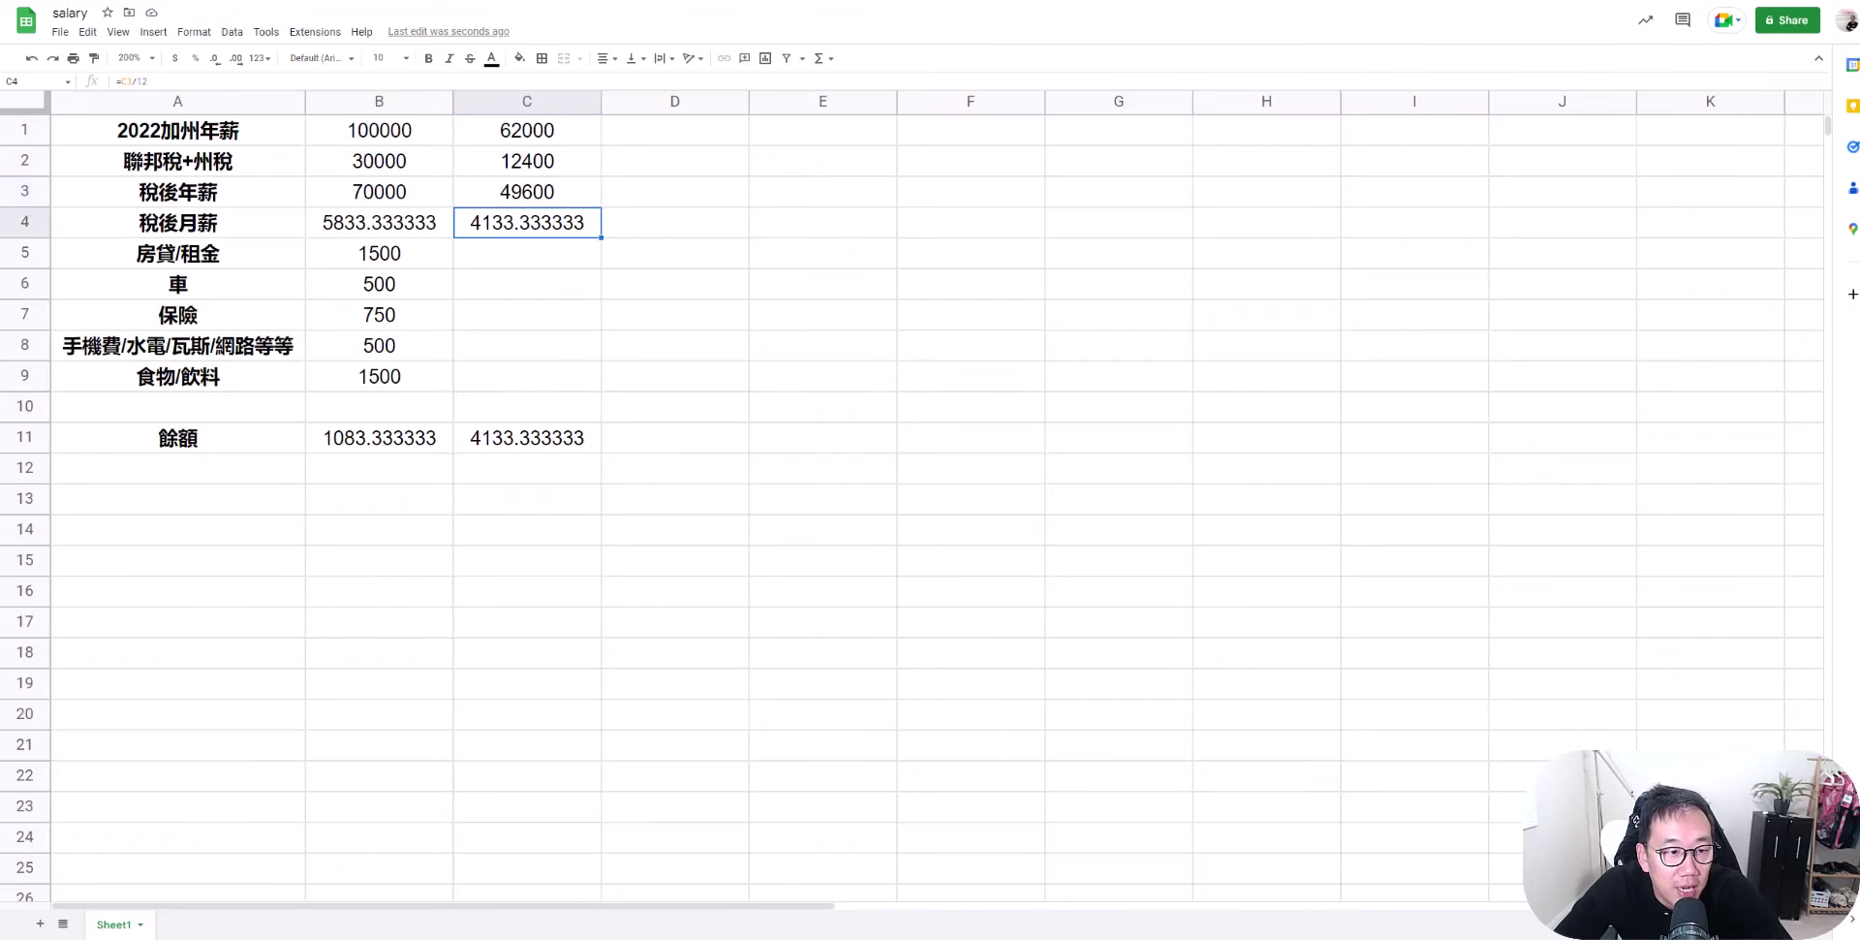
# Enter the first monthly expenses in column C: 1500 for housing (房貸/租金) and 500 for the car (車).
pyautogui.click(528, 253)
pyautogui.write('150')
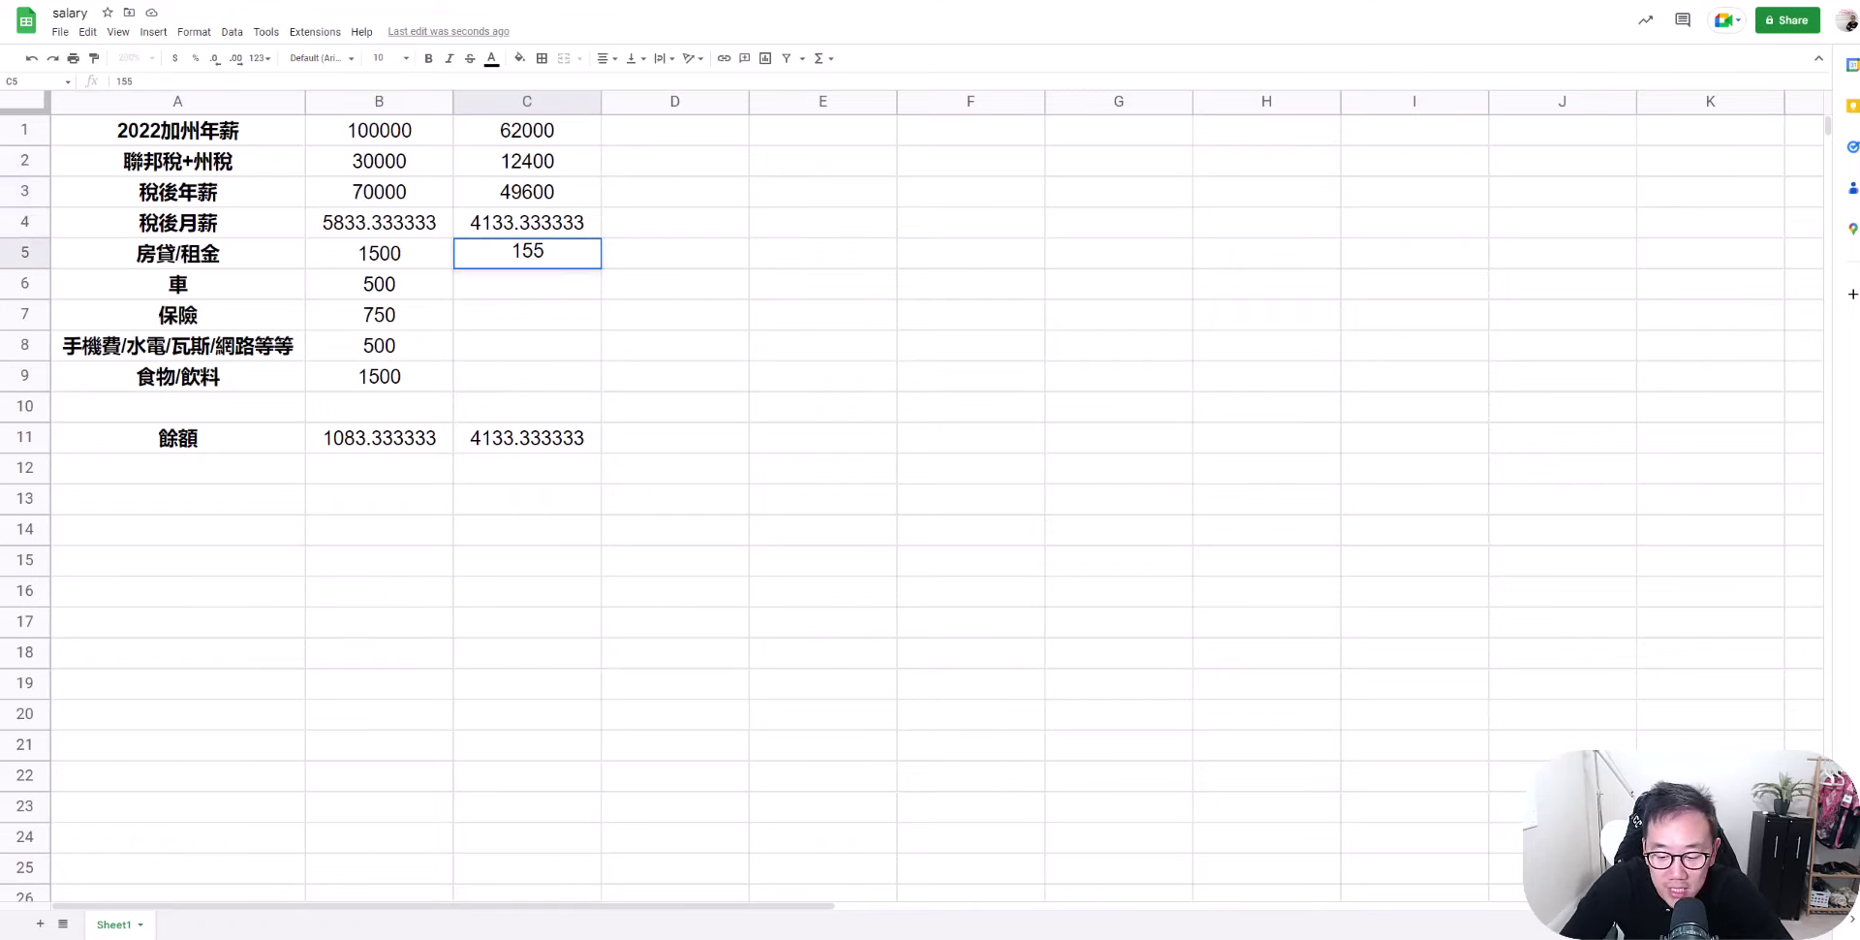
pyautogui.press('BackSpace')
pyautogui.write('00')
pyautogui.press('Return')
pyautogui.write('500')
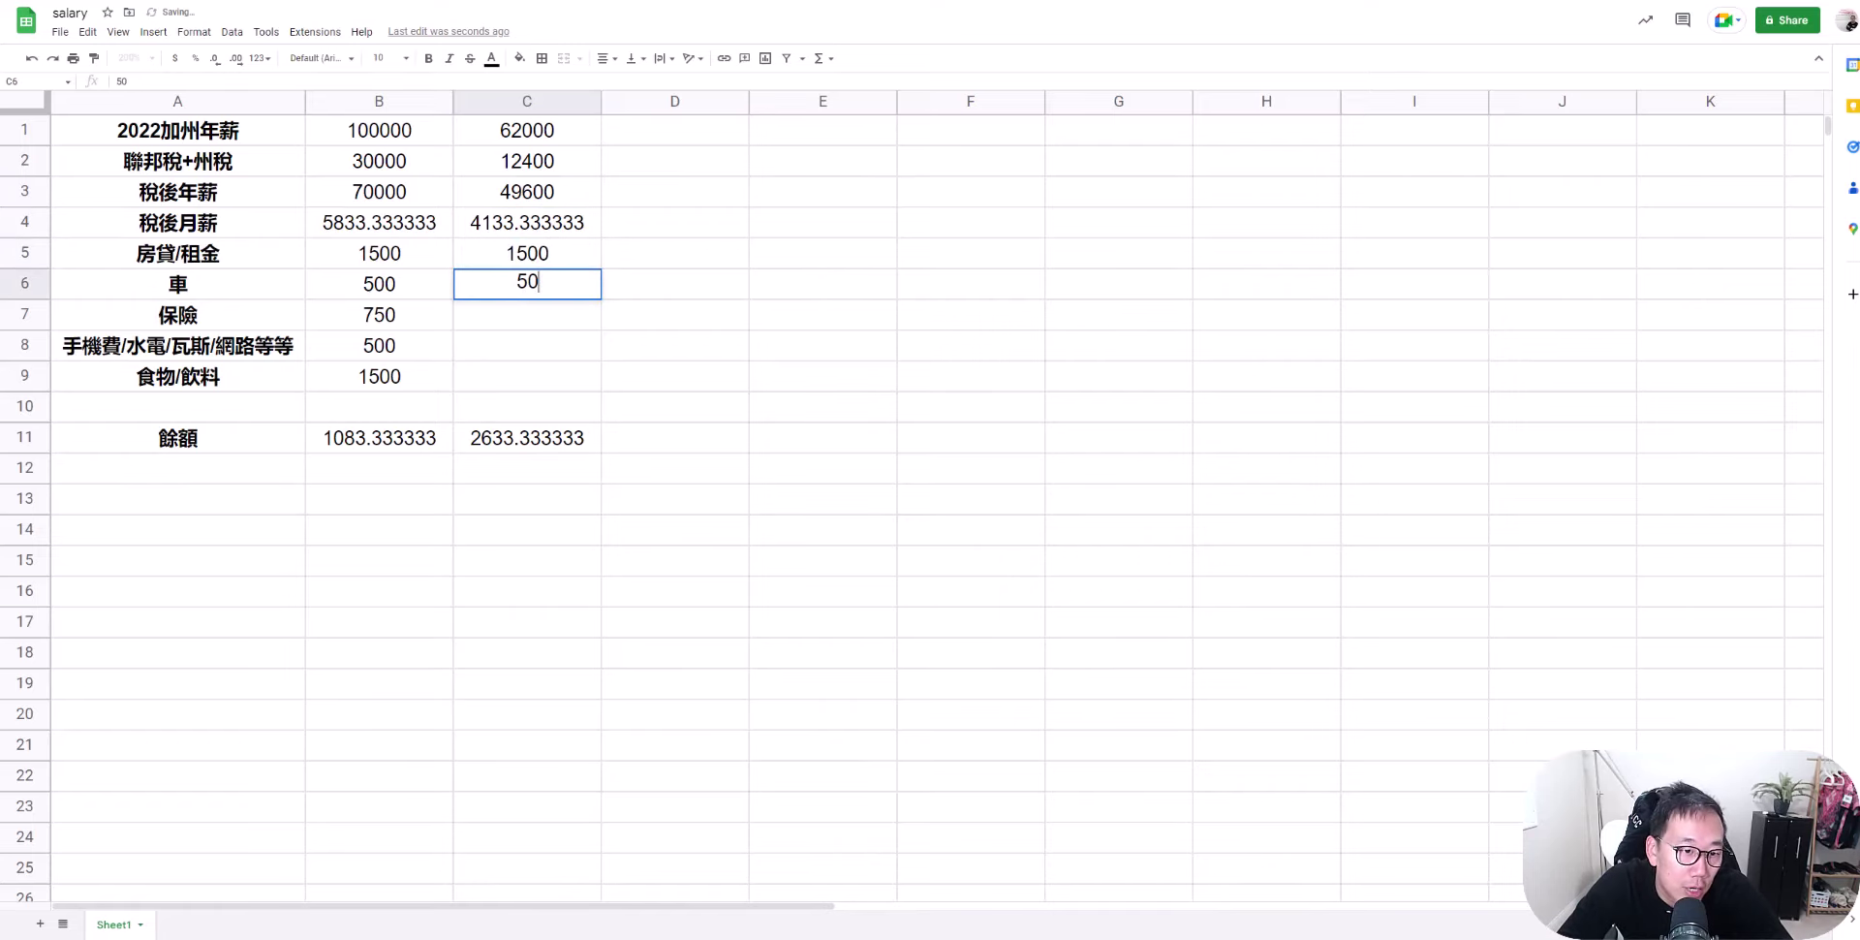
pyautogui.press('Return')
# Fill in the remaining column C expenses: 750 for insurance, 500 for phone and utilities, and 1500 for food and drinks.
pyautogui.write('750')
pyautogui.press('Return')
pyautogui.write('500')
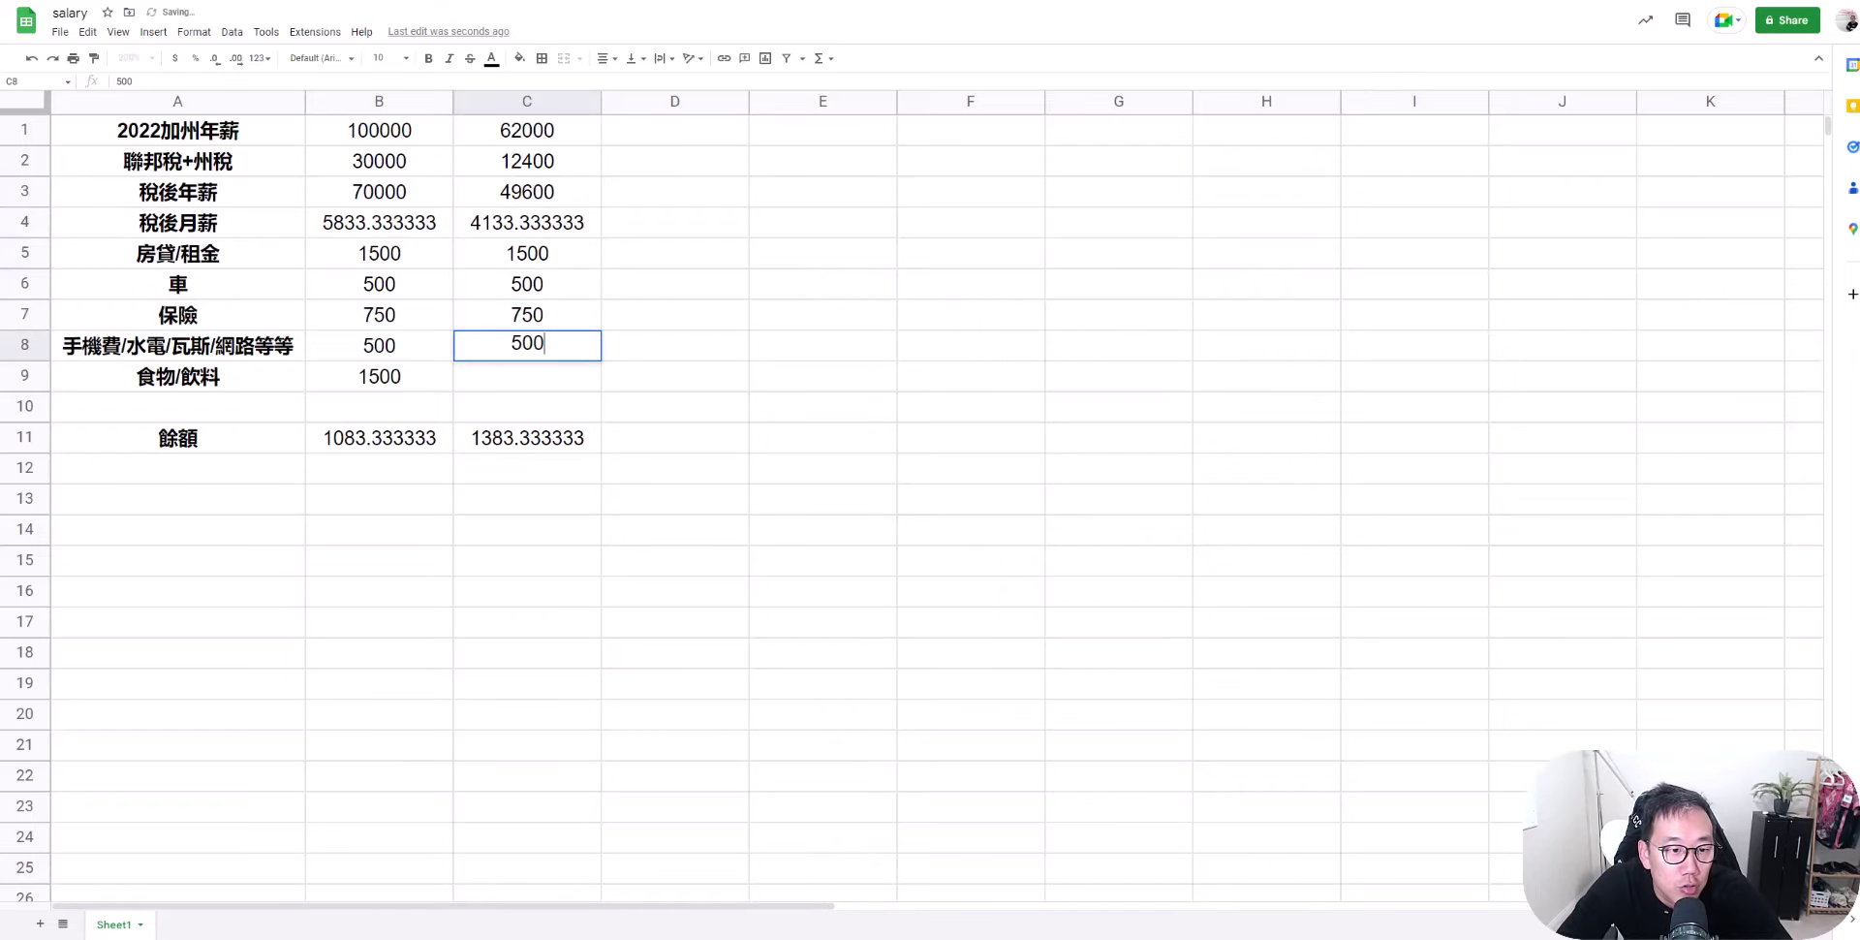
pyautogui.press('Return')
pyautogui.write('1500')
pyautogui.press('Return')
pyautogui.press('Down')
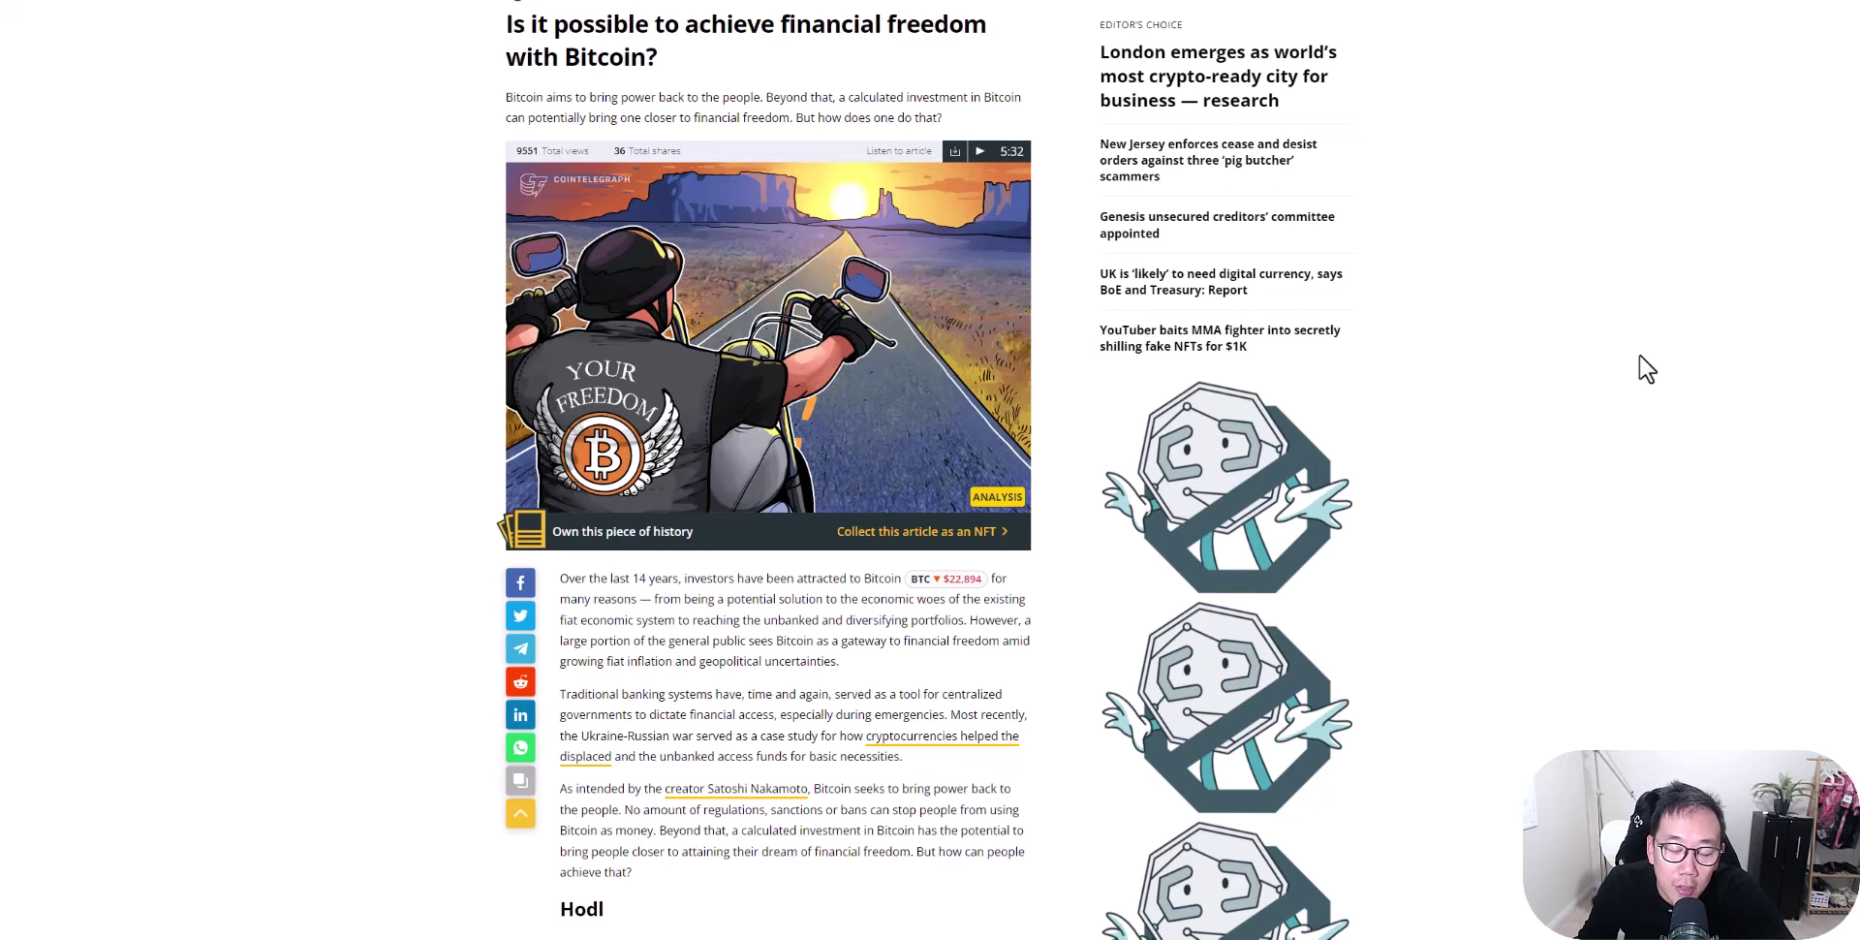
# Read the Cointelegraph article on financial freedom with Bitcoin, from the introduction through the Hodl and Dollar-cost averaging sections.
pyautogui.scroll(-5, 1647, 368)
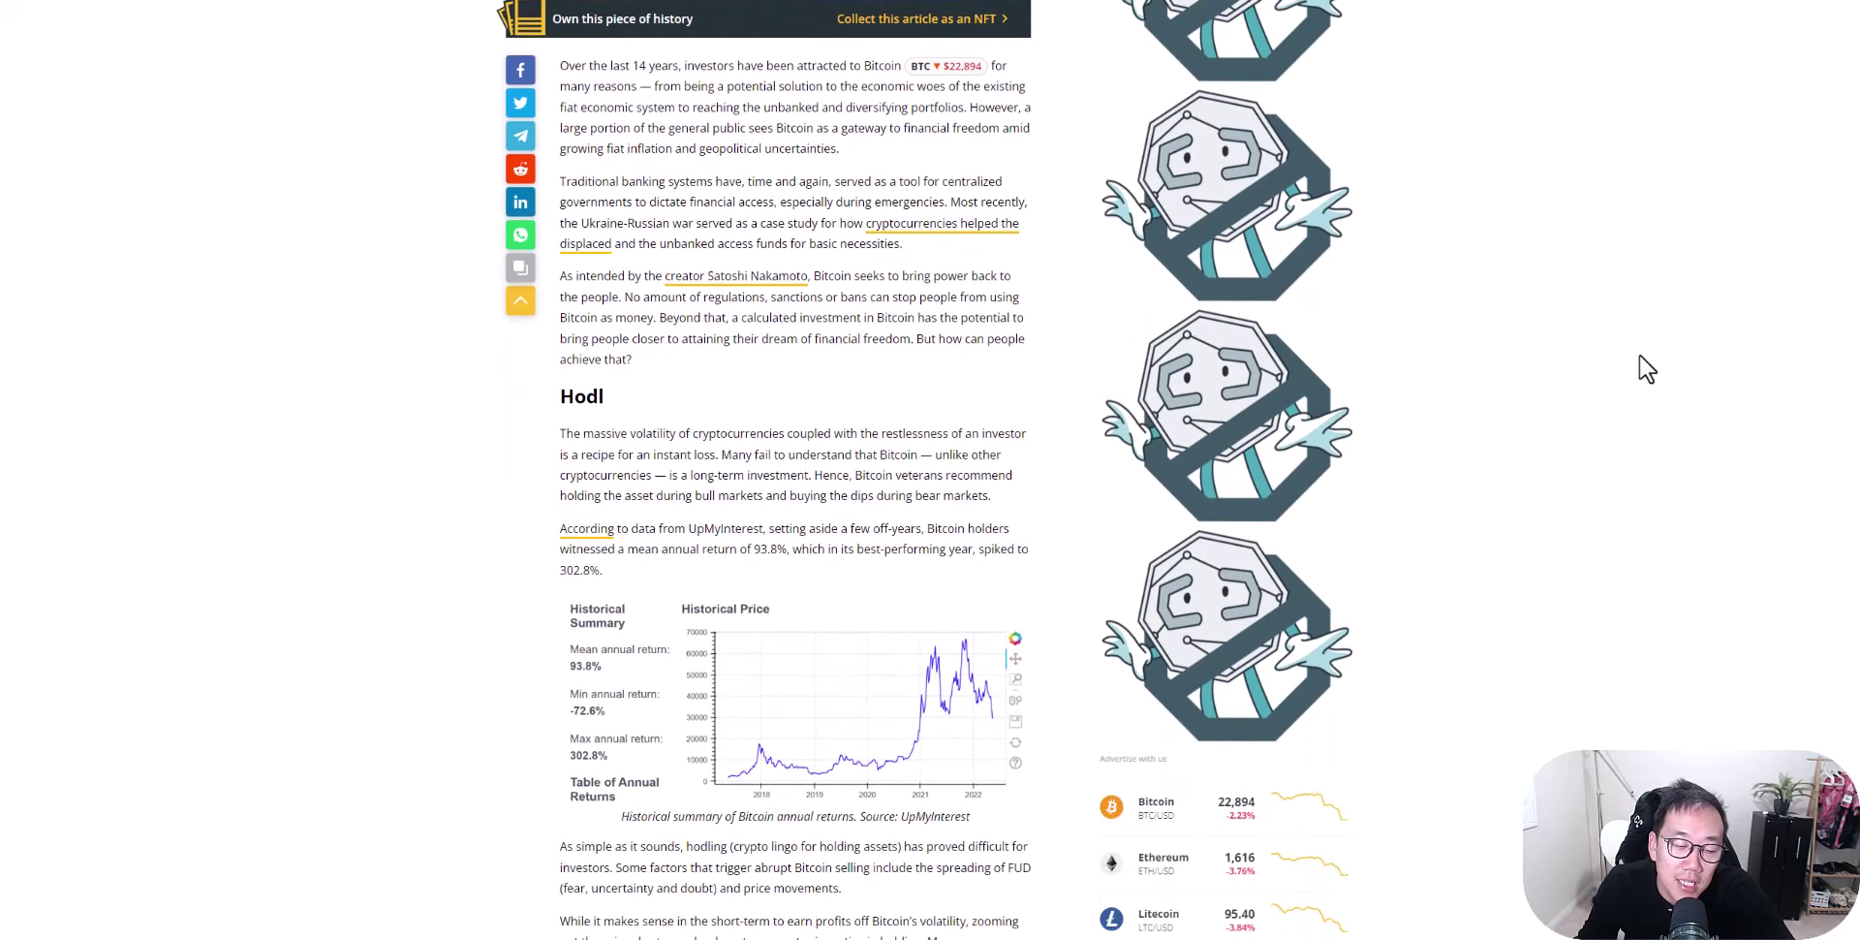
pyautogui.scroll(-2, 1648, 368)
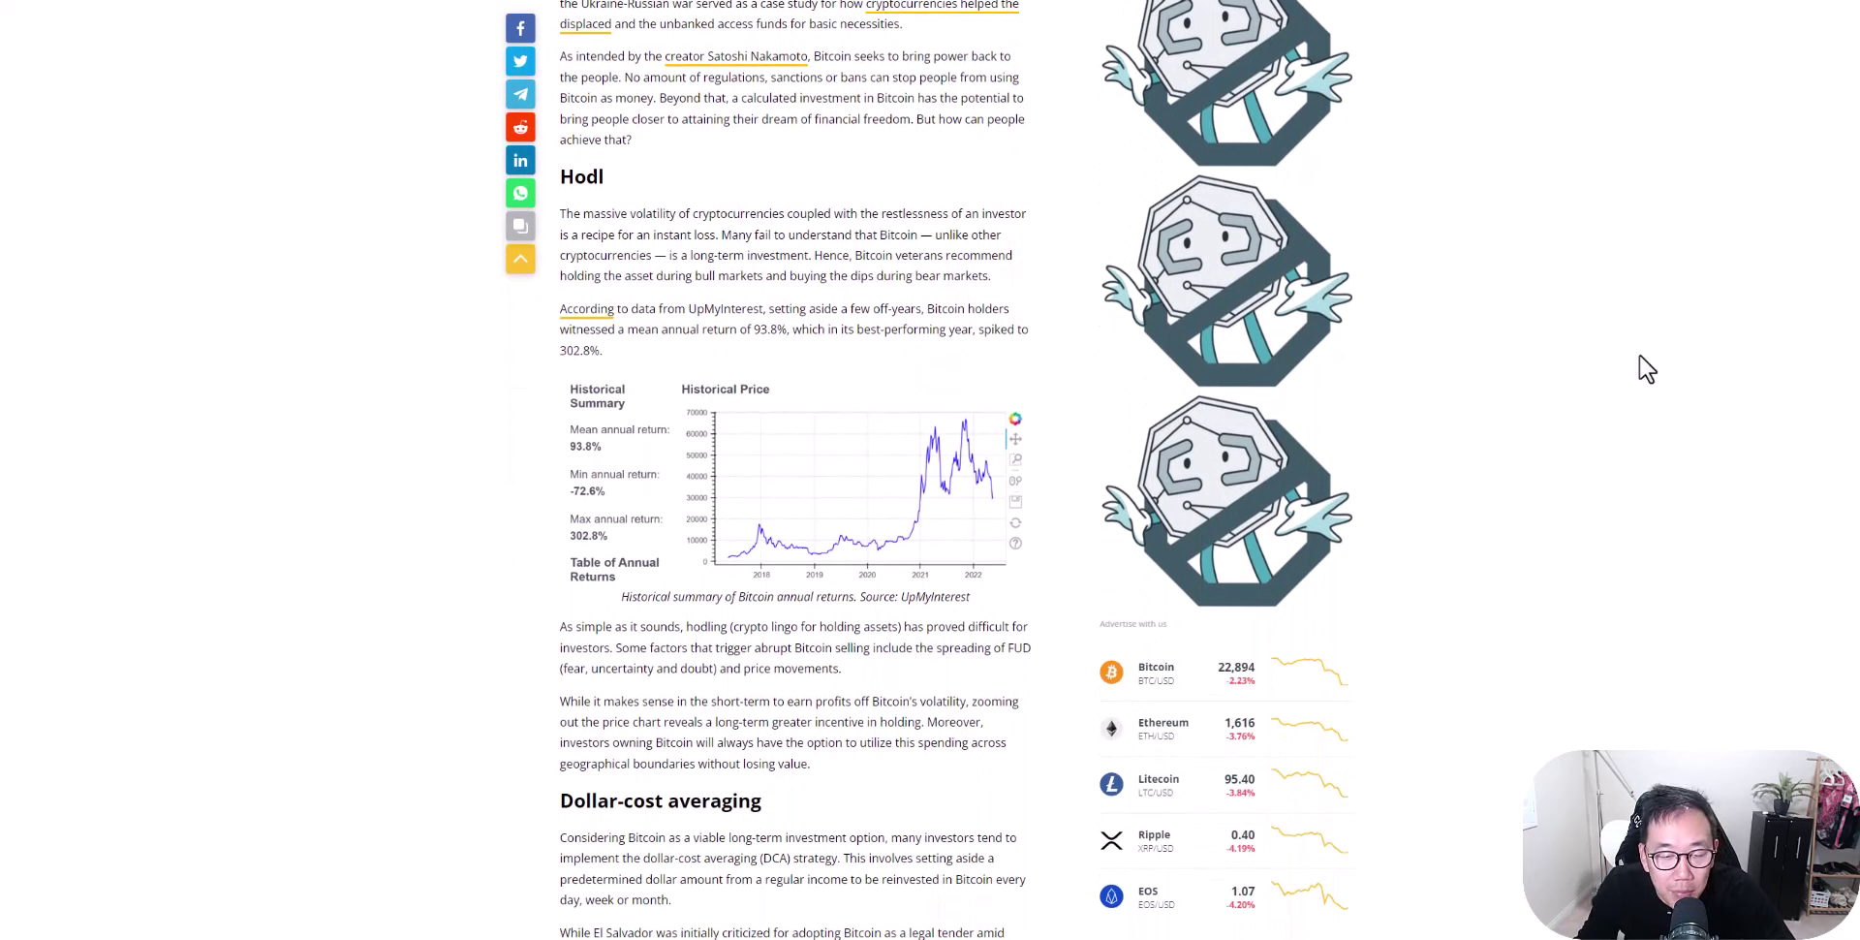
pyautogui.scroll(-2, 1647, 368)
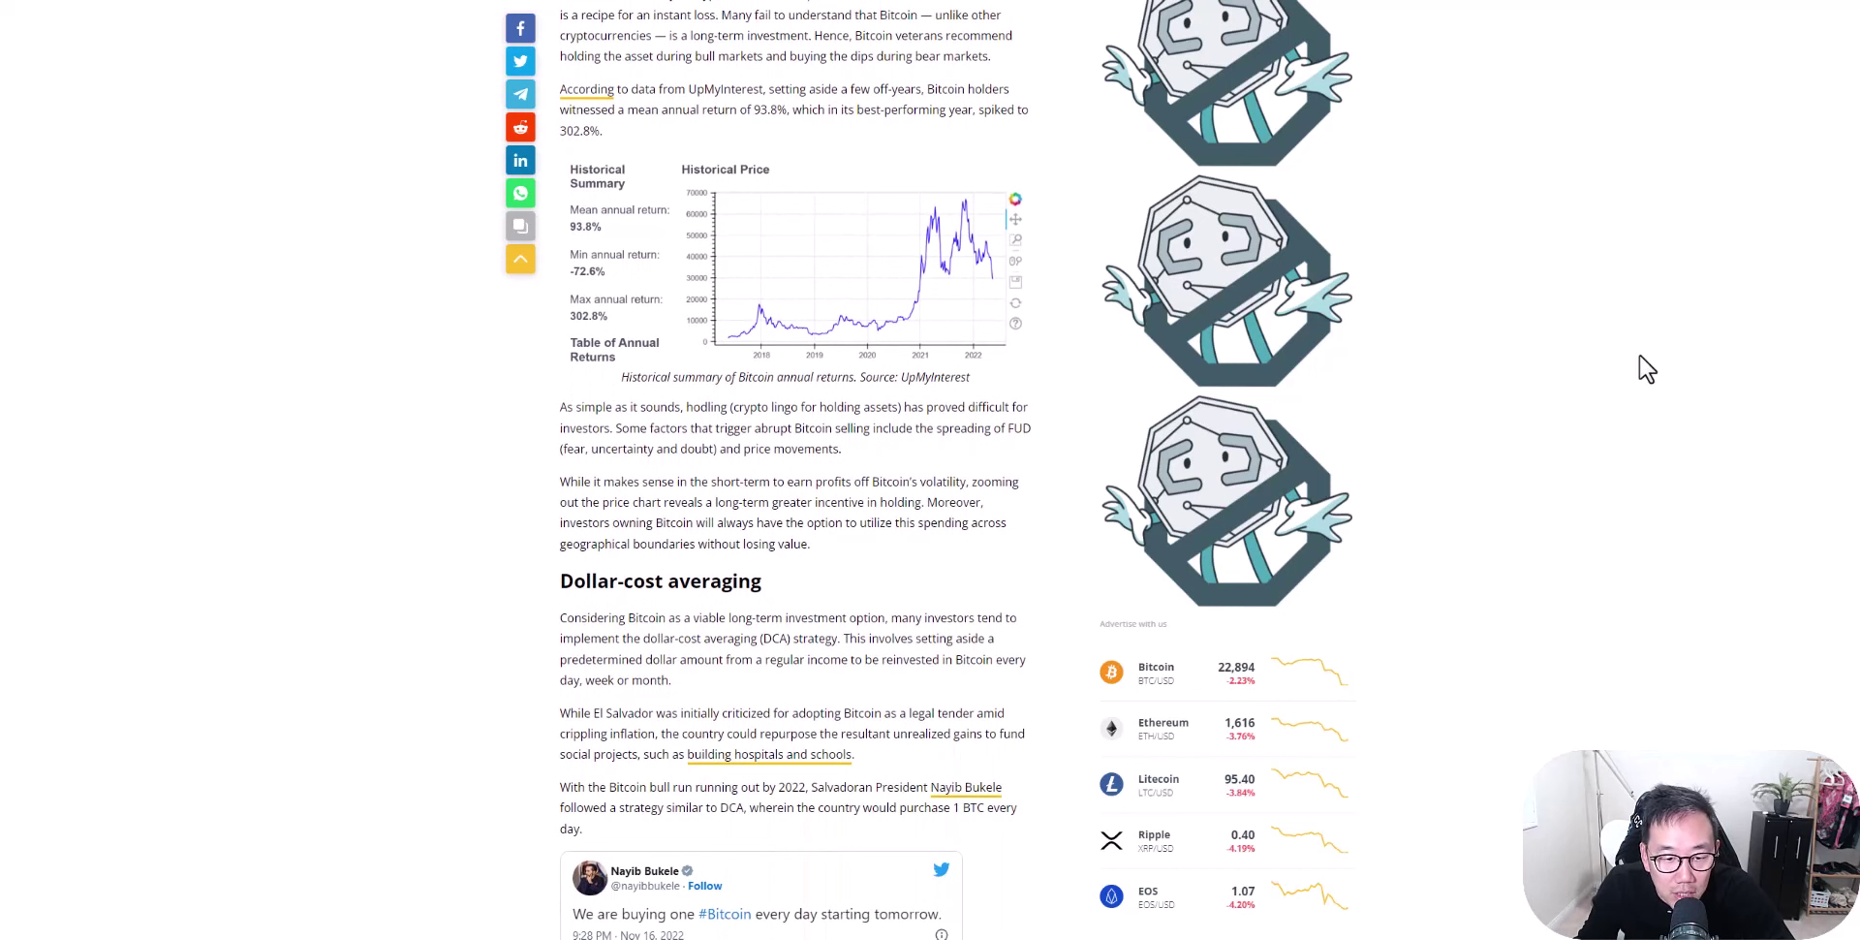
pyautogui.scroll(-2, 1647, 368)
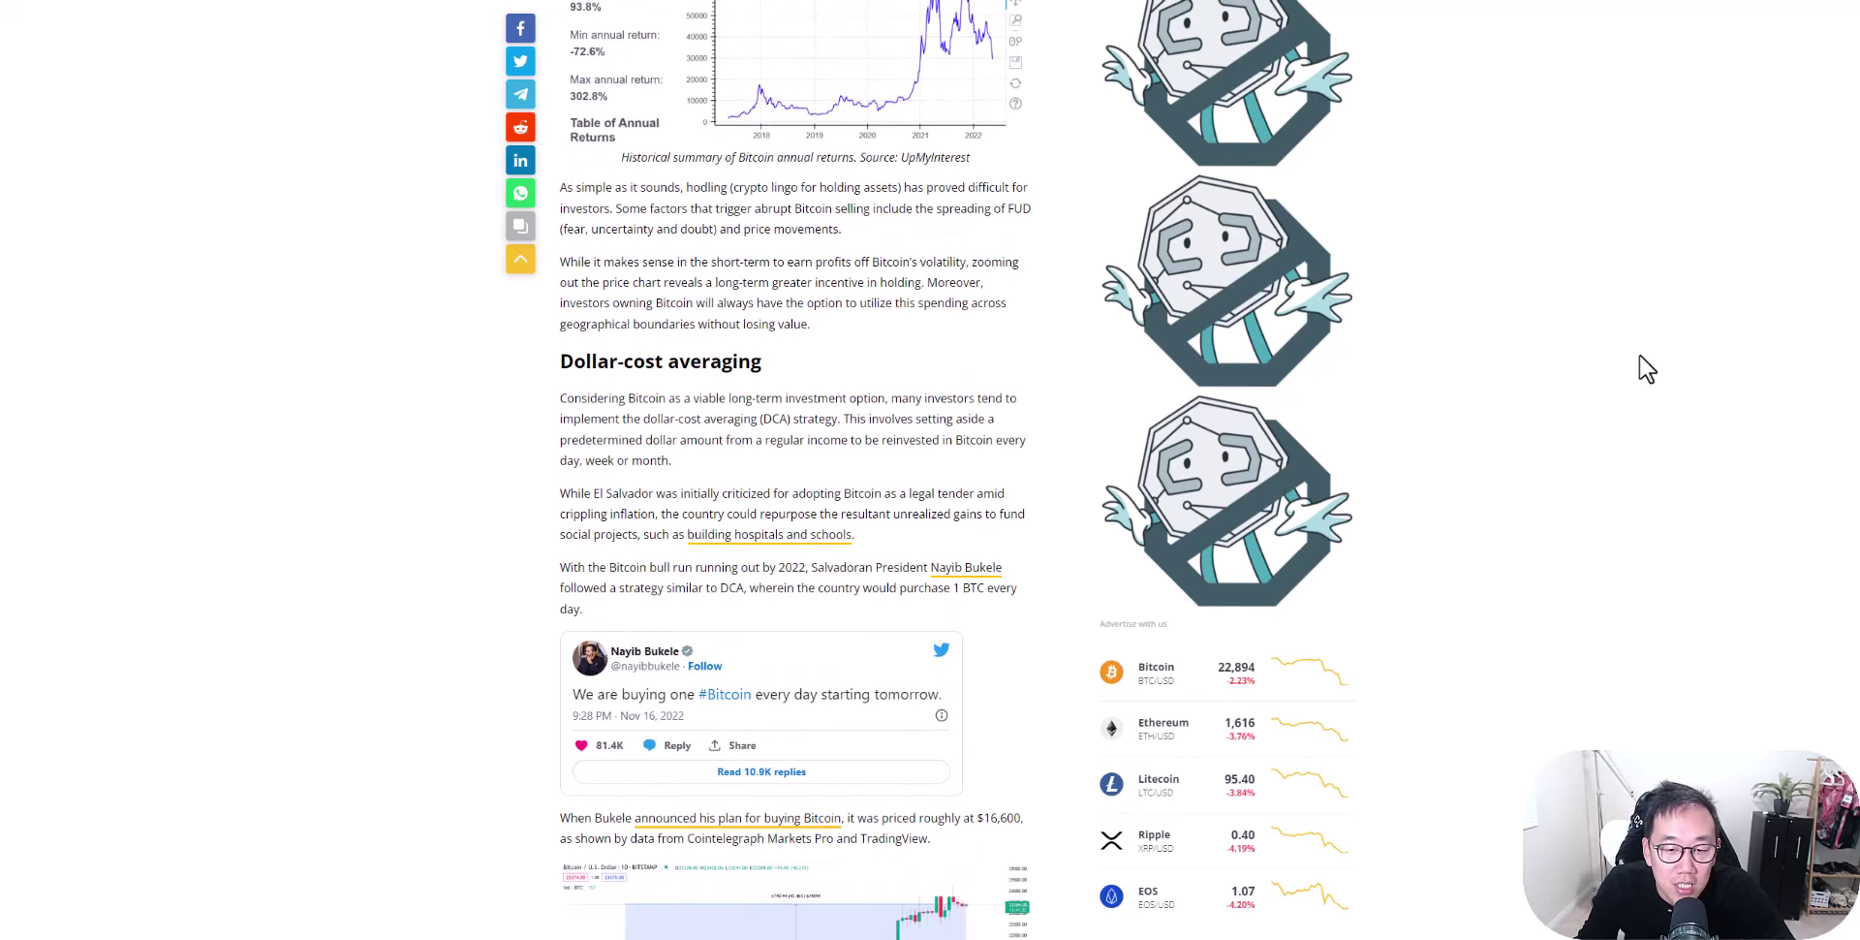
pyautogui.scroll(-8, 1647, 368)
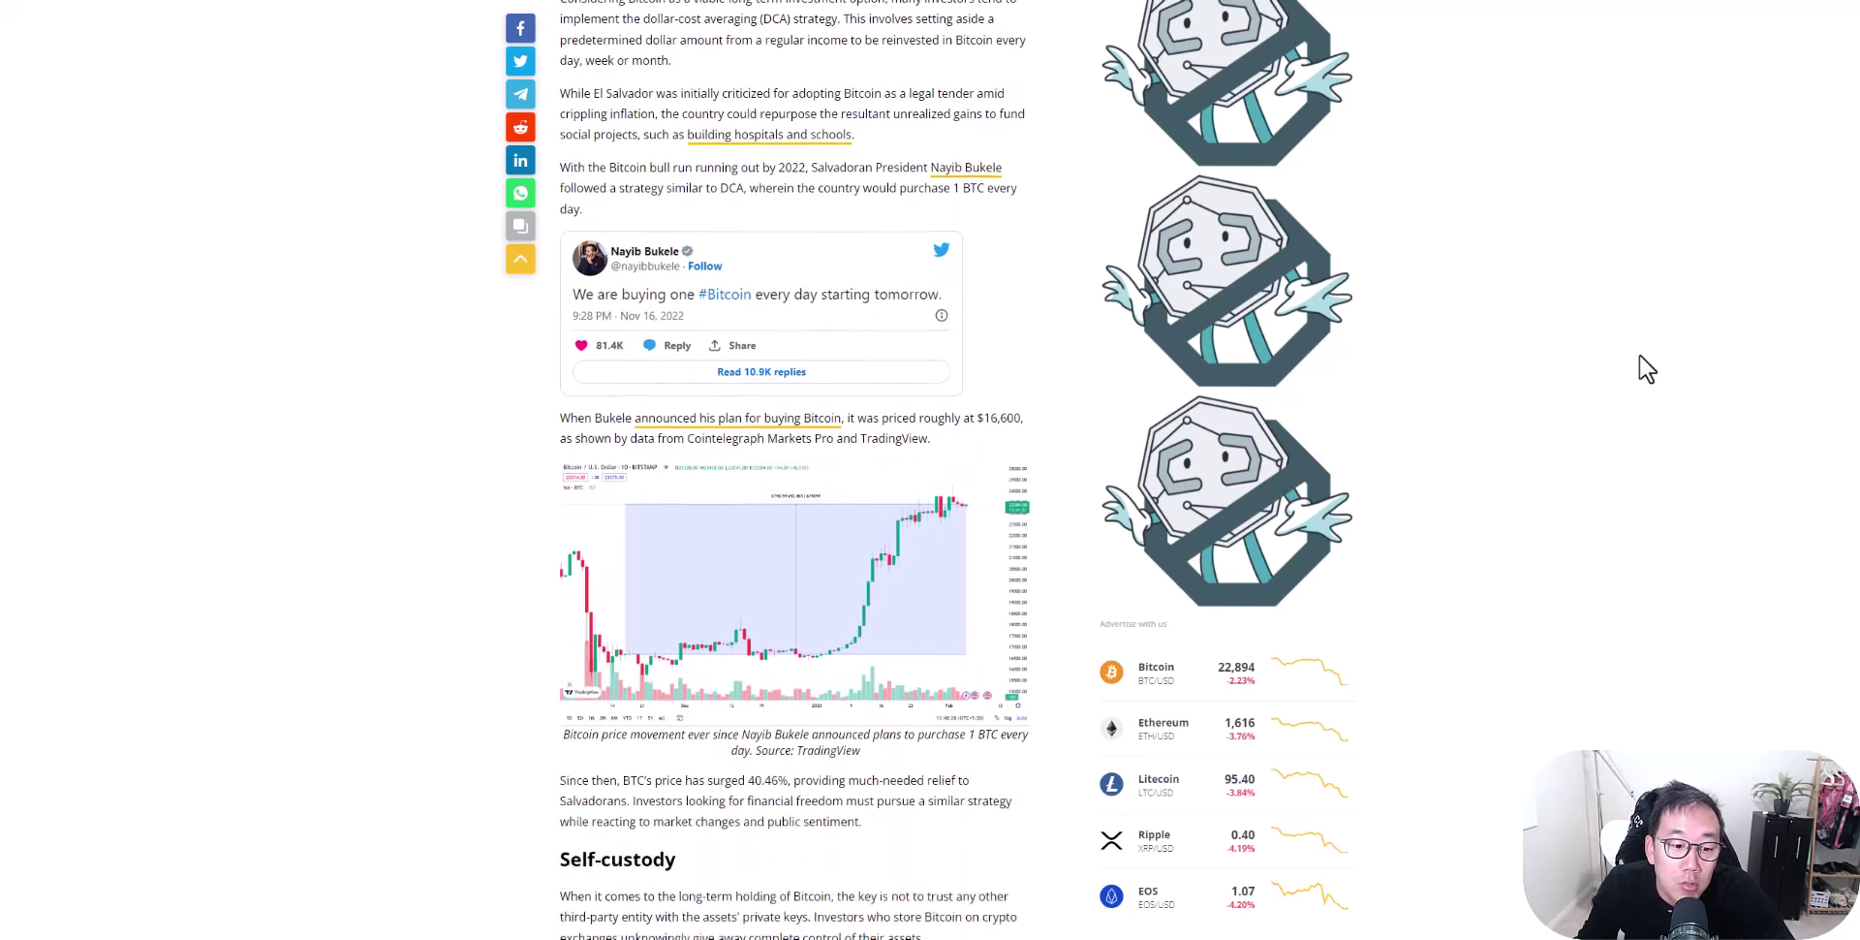